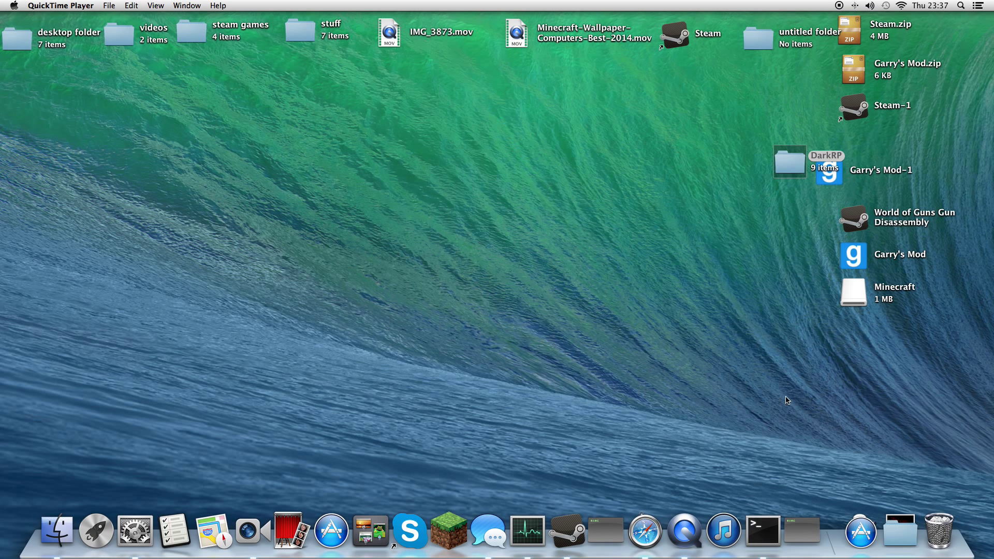
Stack DarkRP, both Garry's Mod icons, World of Guns, Steam-1, Minecraft and both zips in one column.
left_click_drag(787, 165, 751, 97)
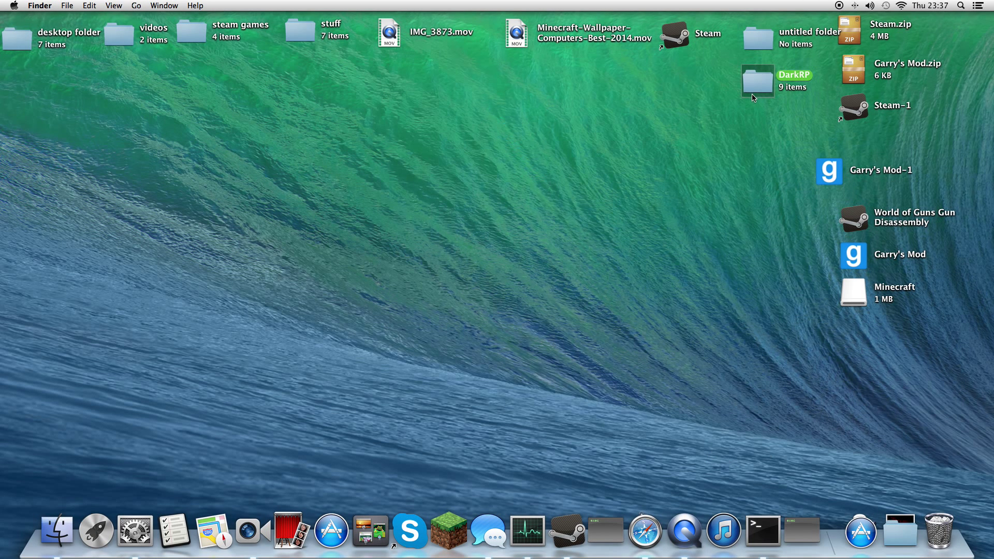
left_click_drag(830, 170, 767, 127)
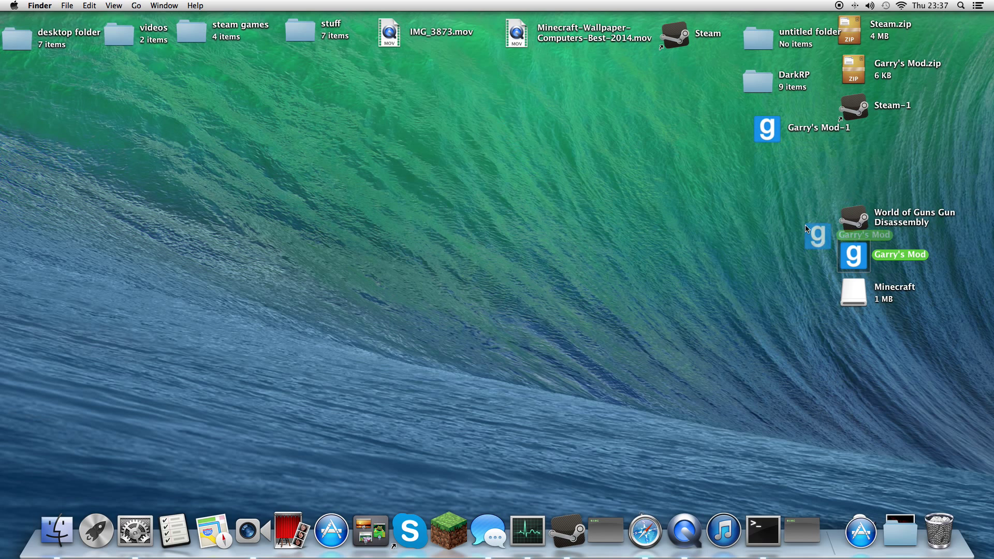
left_click_drag(853, 254, 785, 170)
left_click_drag(854, 221, 783, 208)
left_click_drag(854, 106, 796, 245)
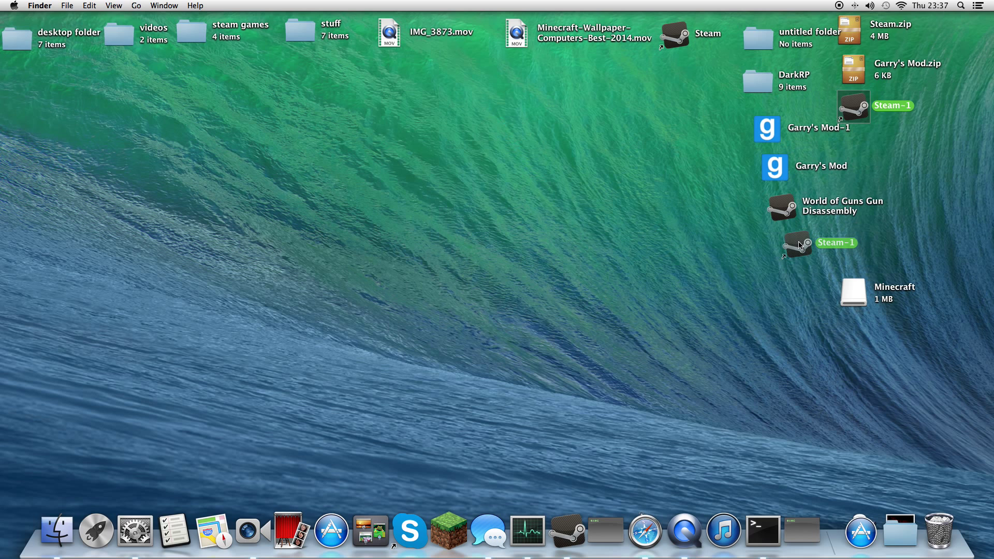
left_click_drag(862, 289, 812, 286)
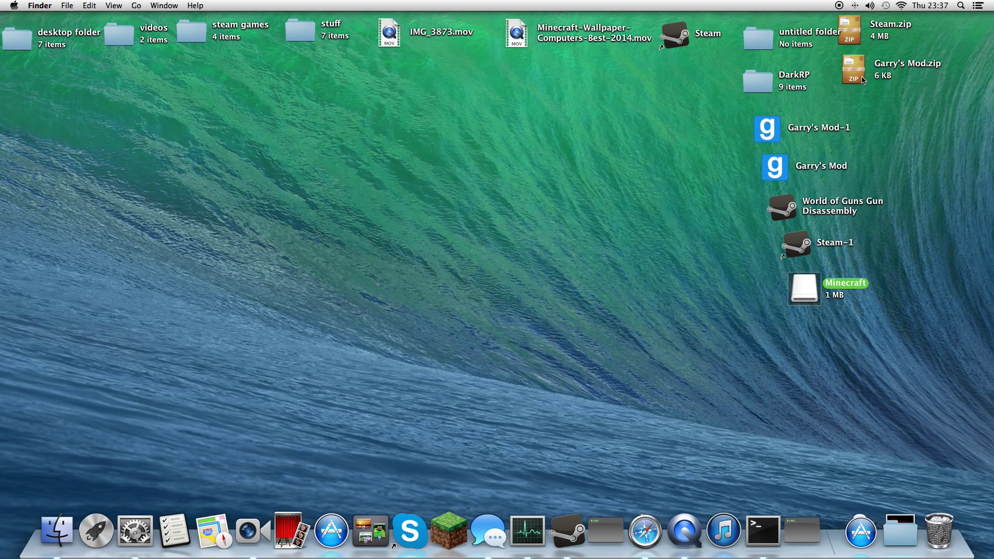
mouse_move(854, 73)
left_mouse_down()
mouse_move(932, 220)
mouse_move(817, 365)
left_mouse_up()
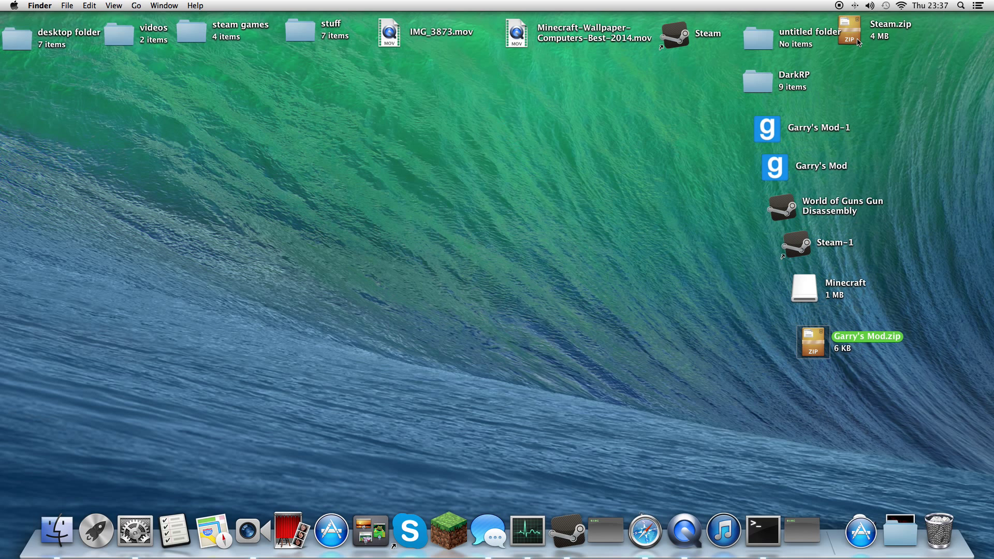
mouse_move(852, 35)
left_mouse_down()
mouse_move(854, 496)
mouse_move(829, 392)
left_mouse_up()
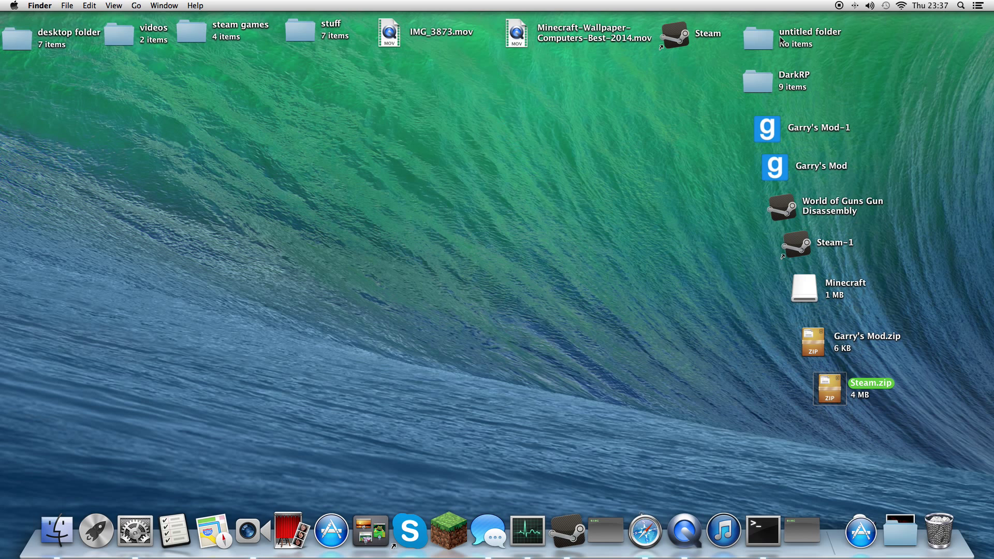
Bring Steam forward, including via the Steam-1 shortcut, and close its Friends window.
left_click(567, 530)
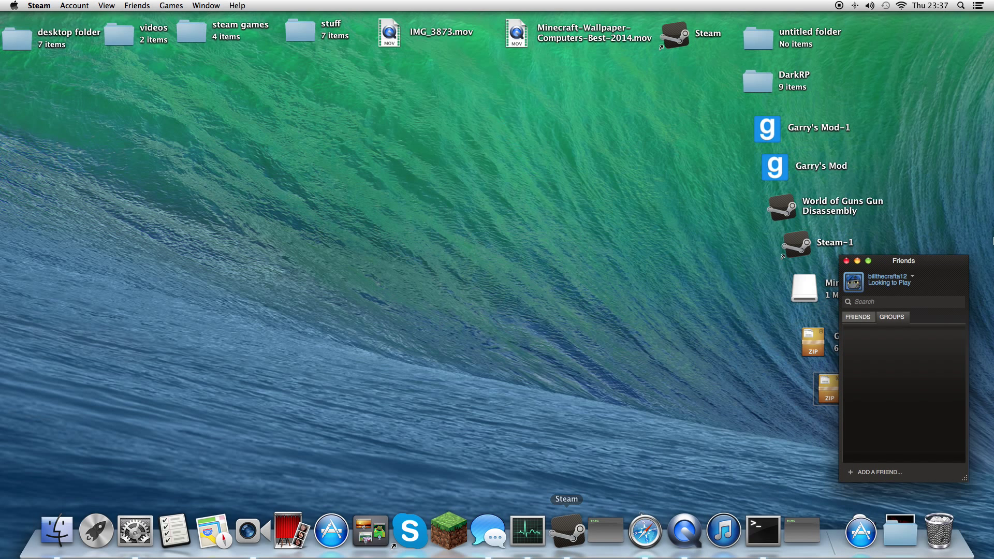
left_click(846, 261)
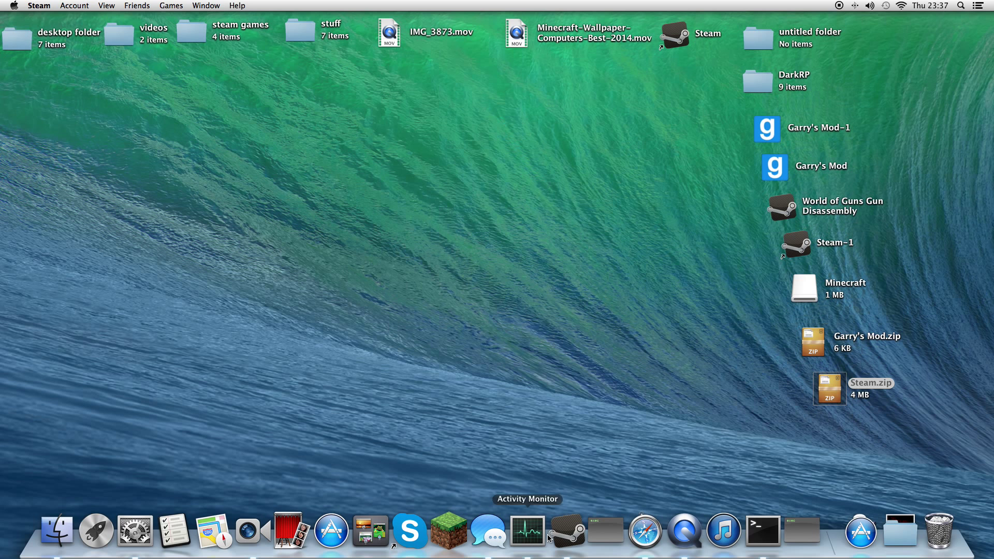
left_click(566, 530)
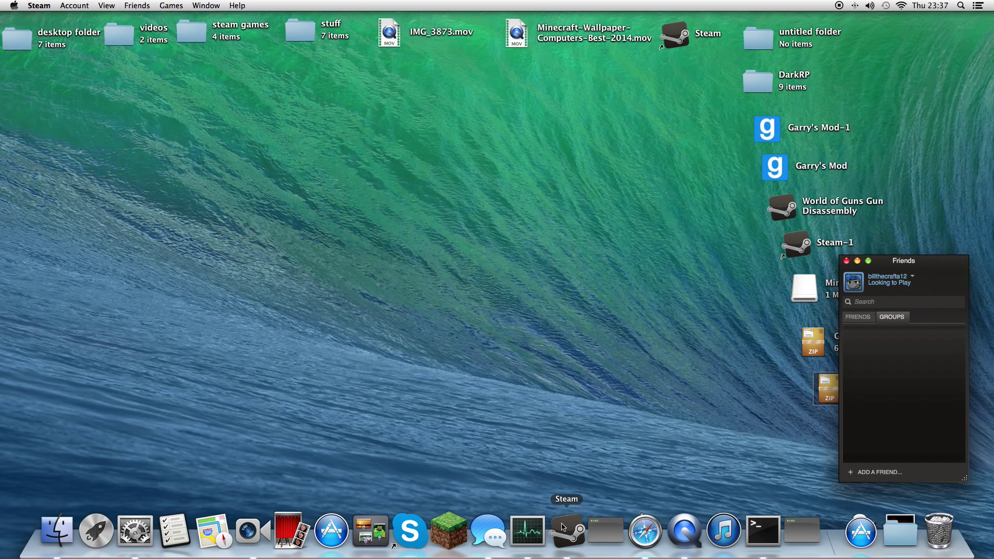
left_click(847, 261)
right_click(798, 238)
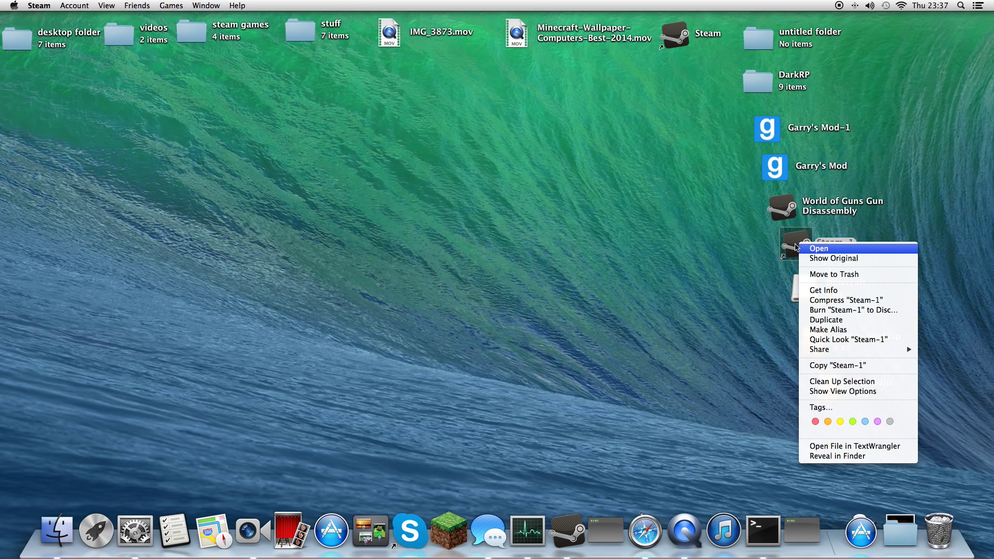
left_click(807, 247)
left_click(846, 262)
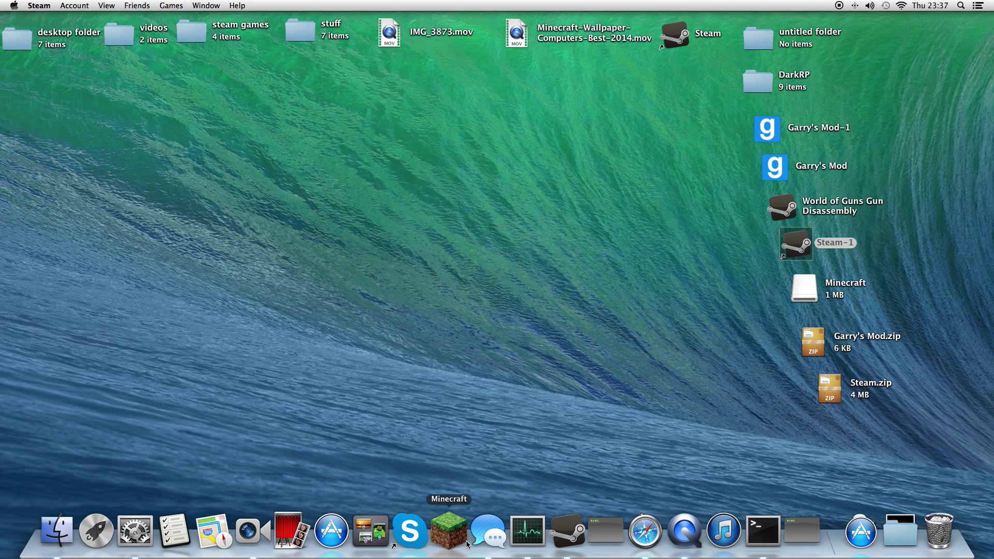
Quit Steam from its Dock icon menu and relaunch it.
right_click(566, 531)
left_click(571, 494)
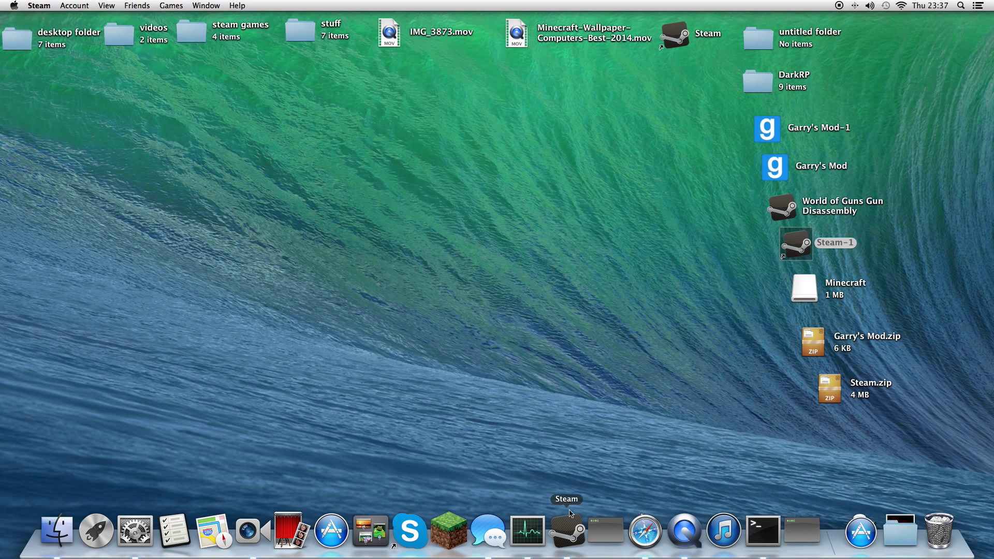
right_click(567, 528)
left_click(570, 493)
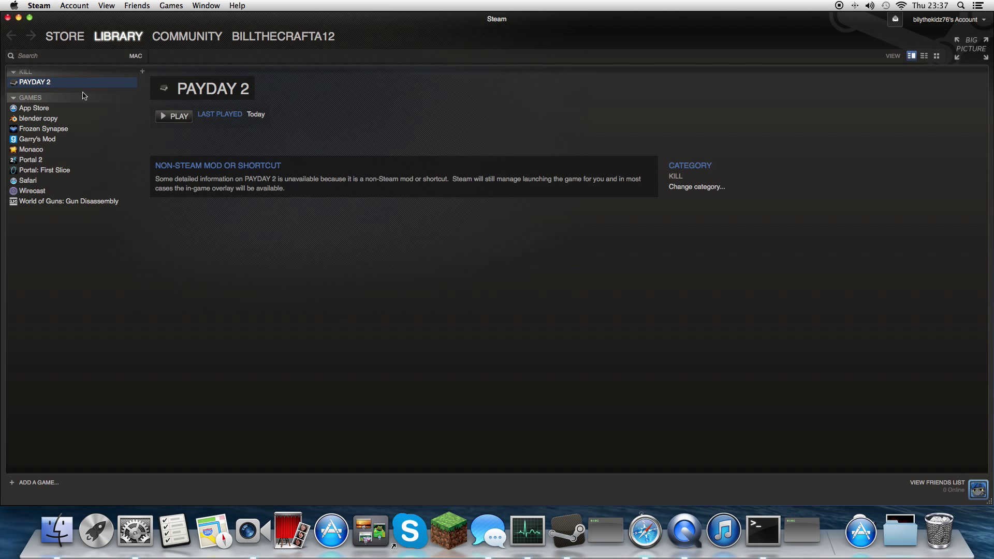
mouse_move(64, 36)
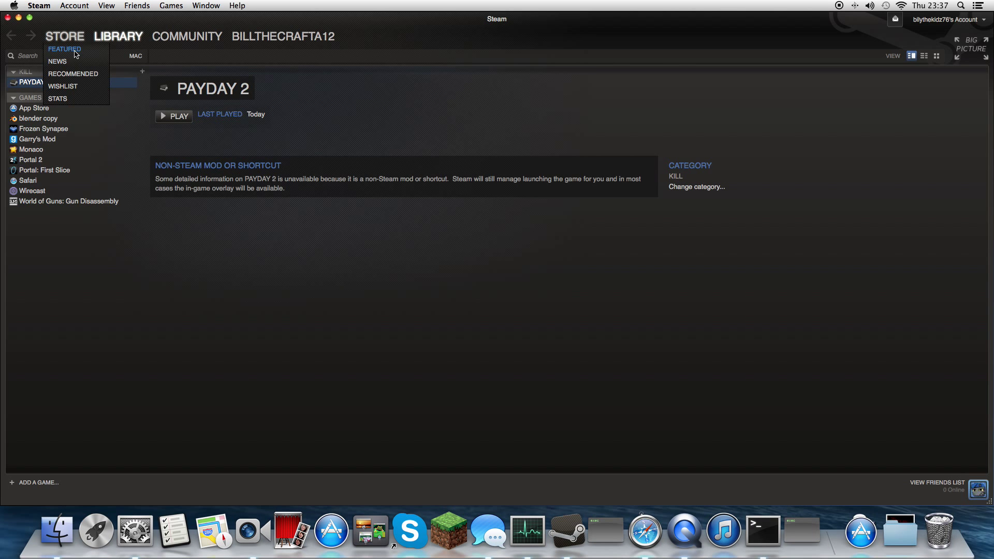
Go to the Steam Store featured page and search the store for 'counter'.
left_click(75, 50)
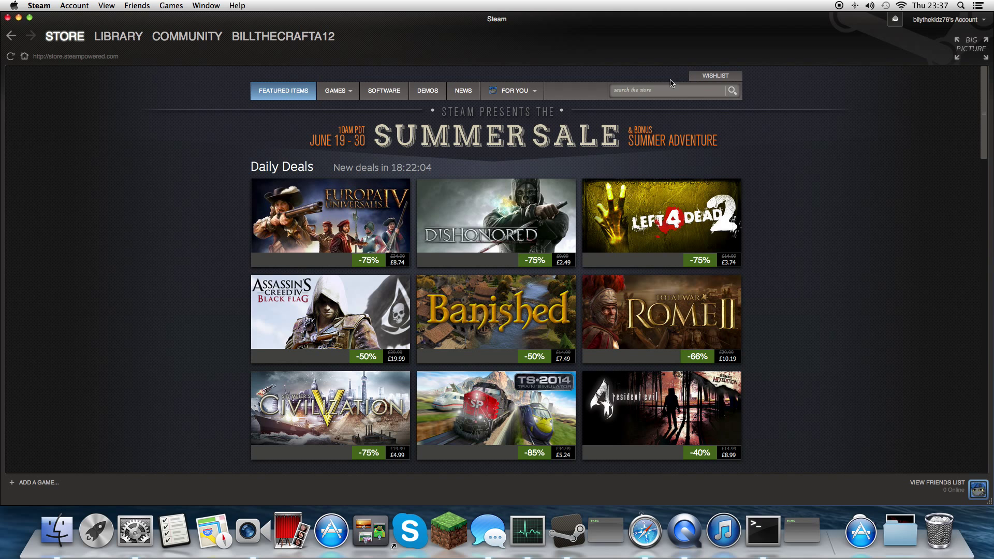
left_click(666, 88)
type("unter")
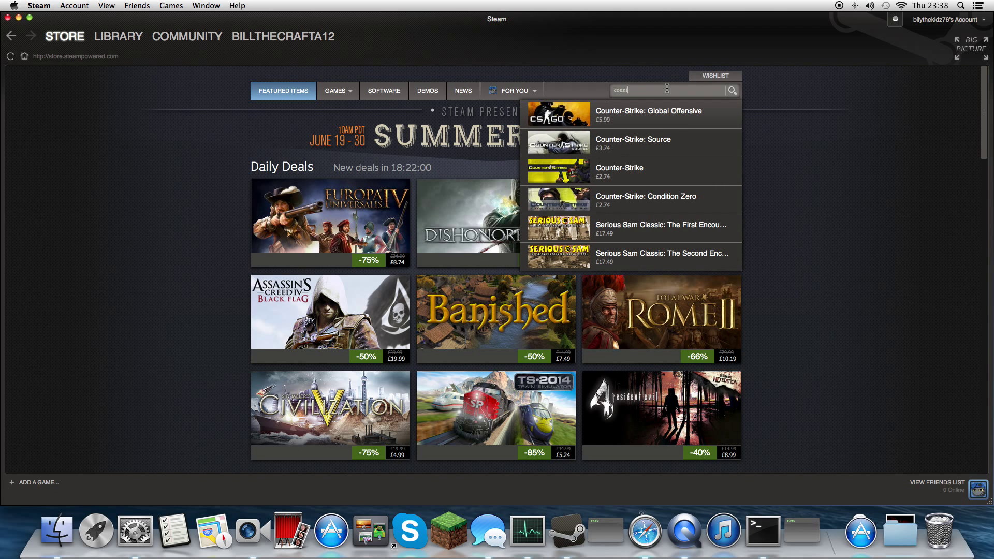
Open the Counter-Strike: Source store page, view its third screenshot, then close the Steam window.
left_click(659, 138)
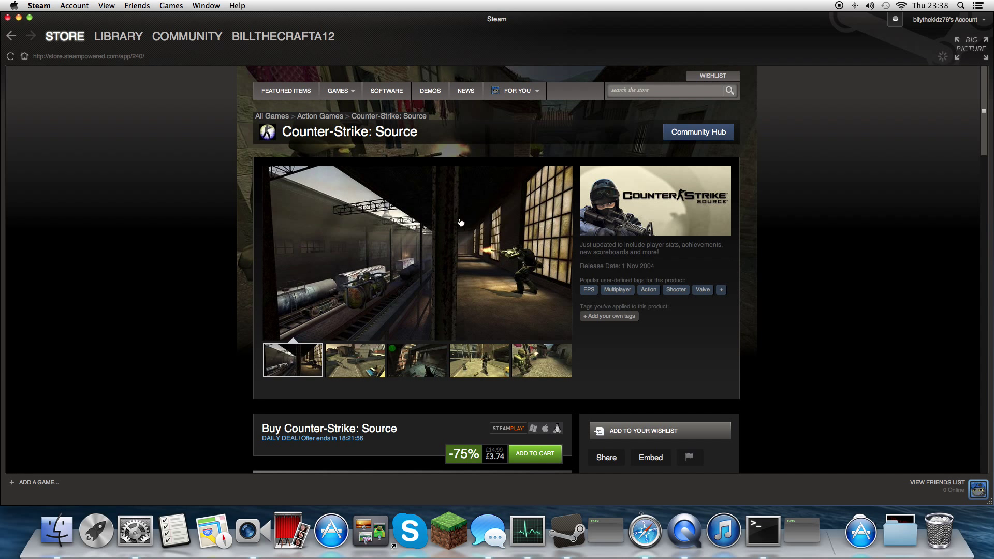
left_click(423, 369)
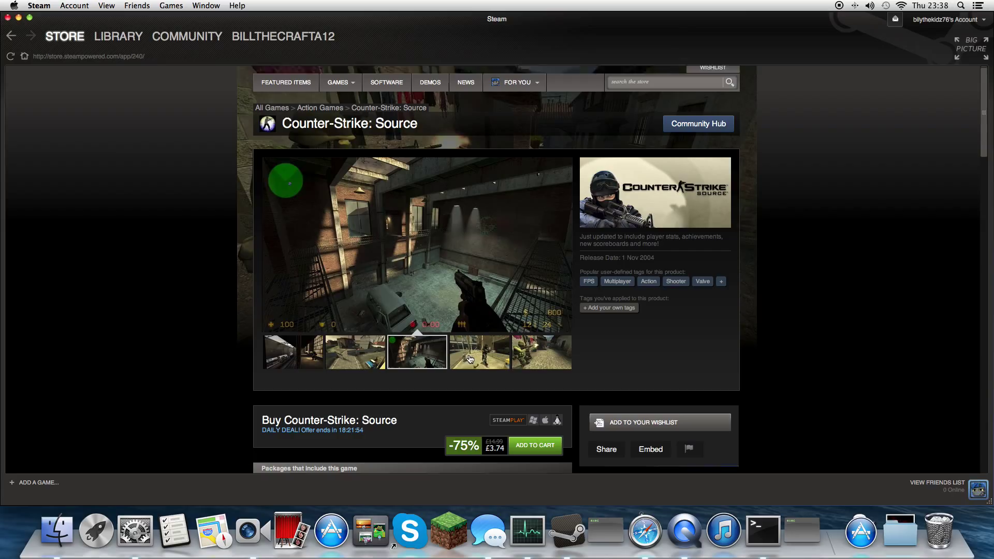
scroll(424, 370, "down", 1)
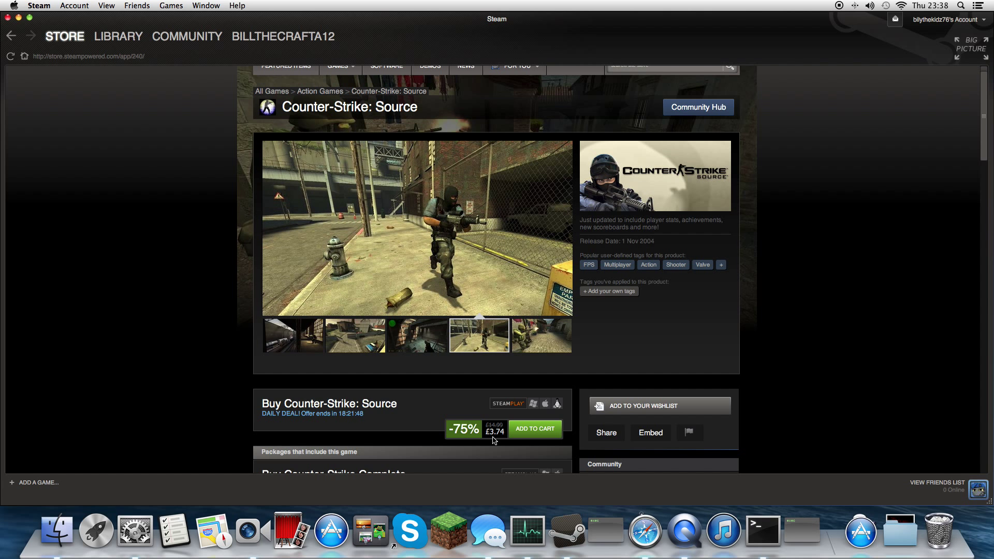
scroll(497, 427, "down", 1)
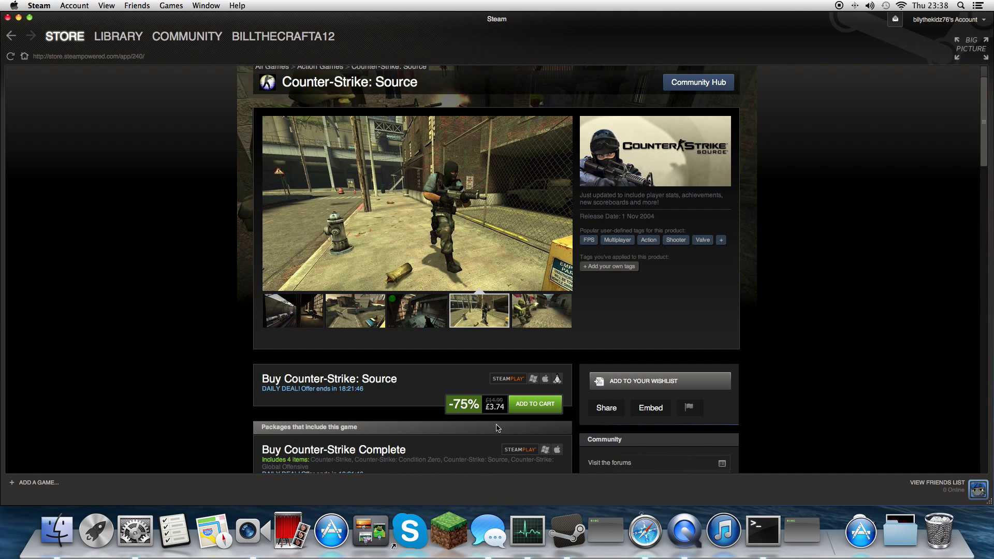
scroll(501, 427, "down", 1)
scroll(508, 422, "down", 1)
scroll(528, 396, "down", 1)
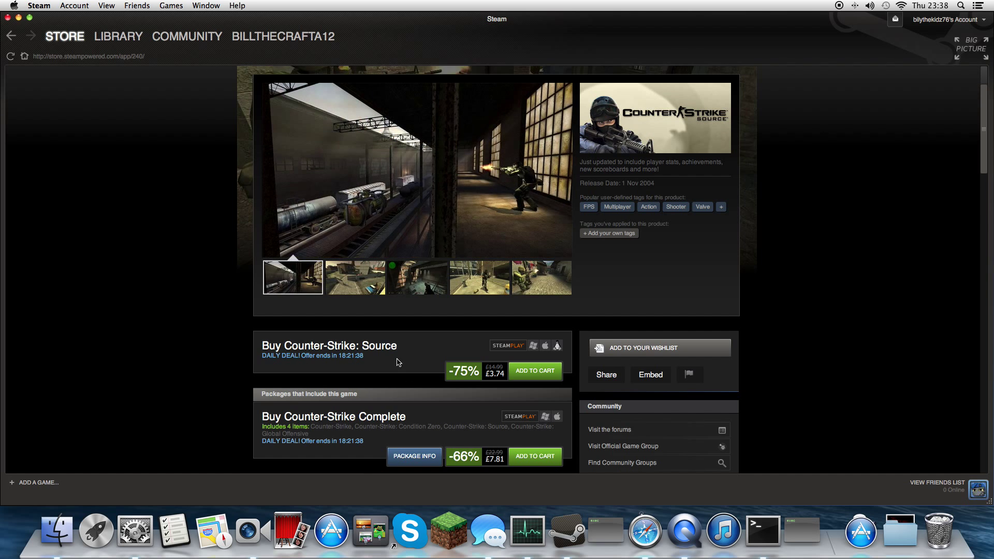
scroll(372, 349, "up", 4)
left_click(6, 17)
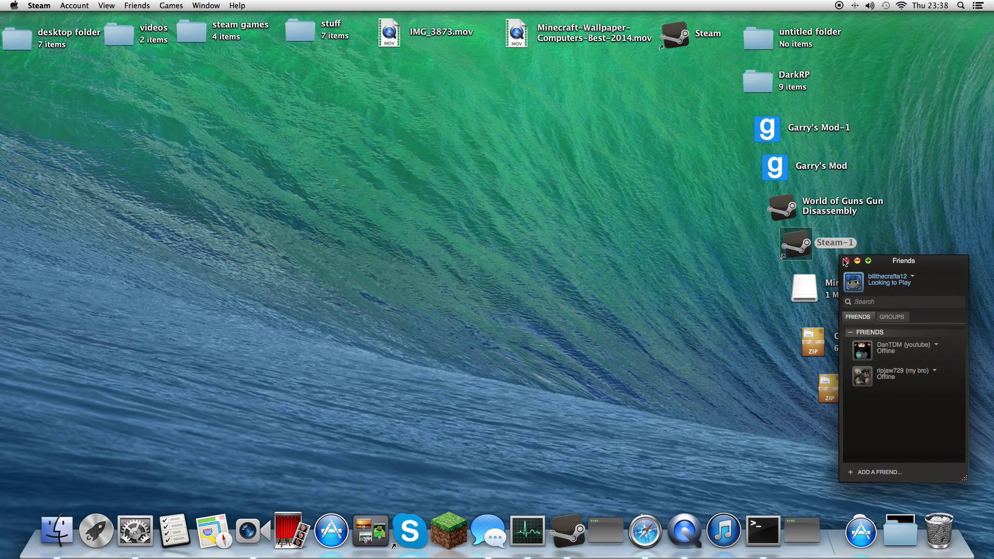
Close the Friends list and All My Files, then open the hidden Library via Option in Go.
left_click(846, 262)
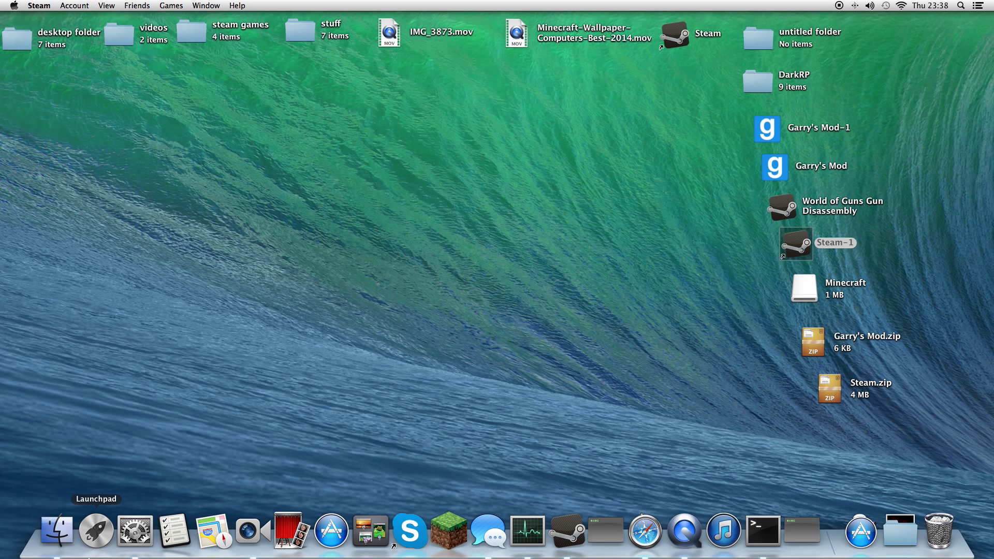
left_click(57, 531)
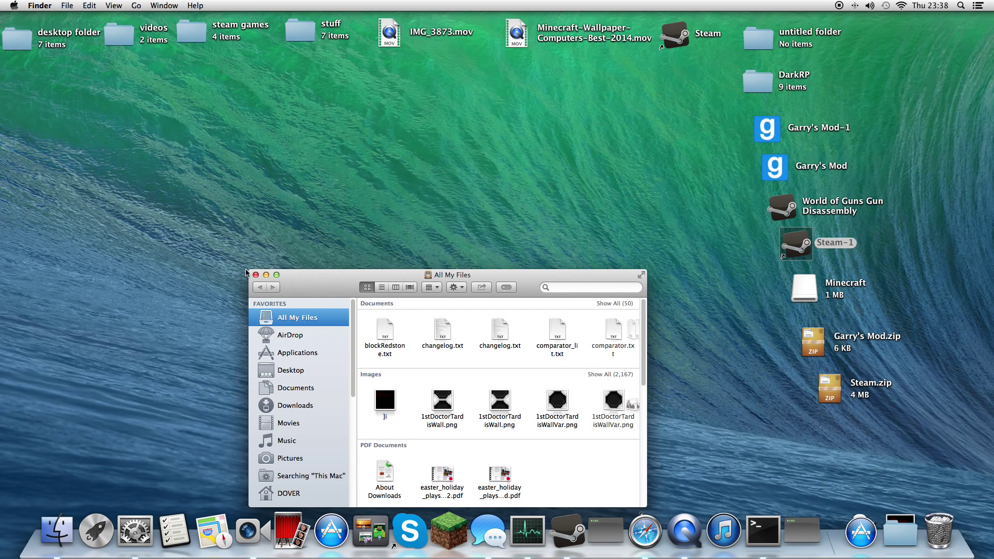
left_click(256, 275)
left_click(138, 6)
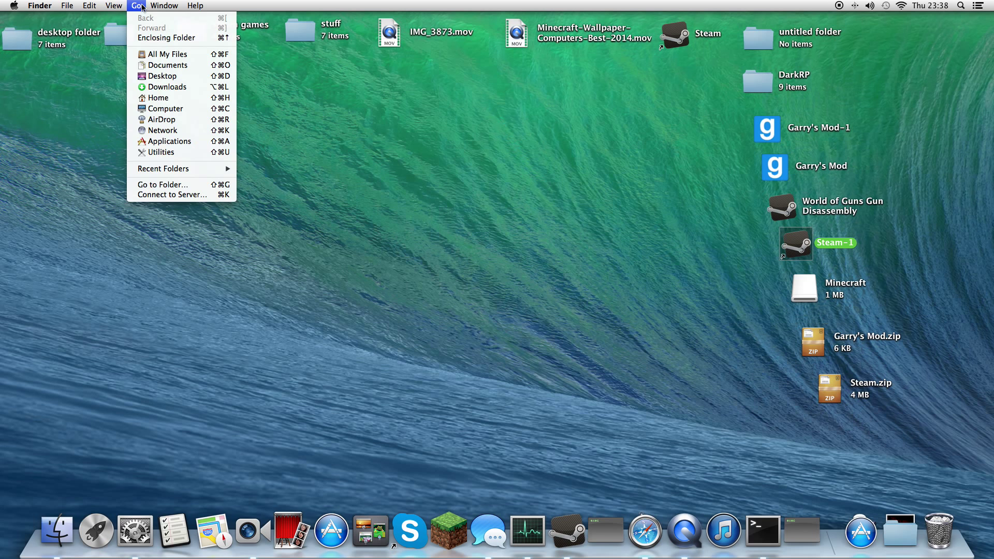
key("alt")
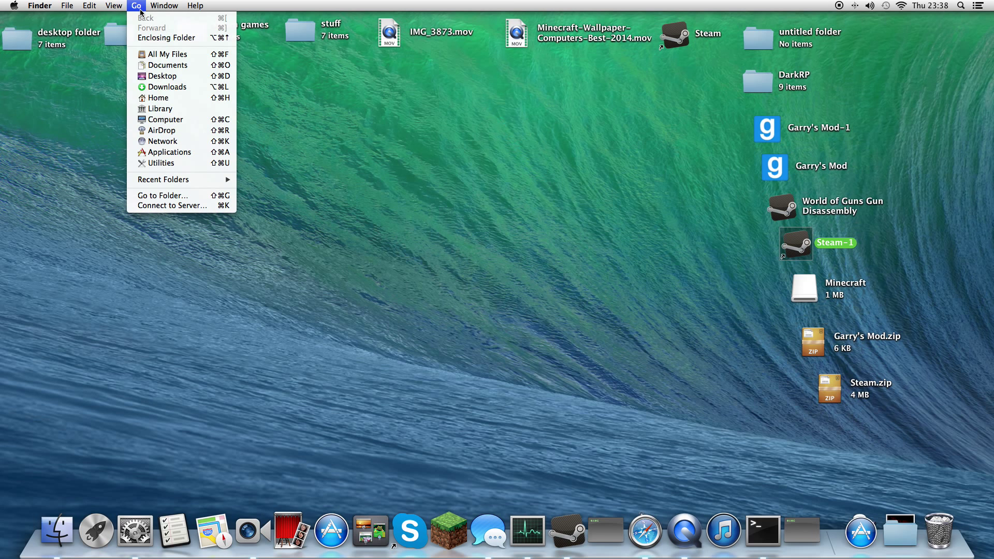
left_click(165, 111)
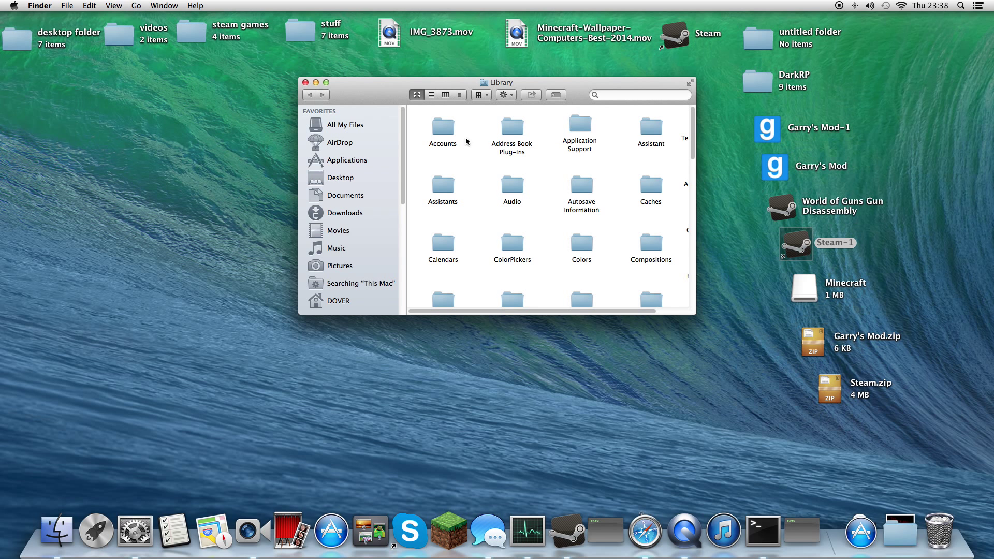
Open Application Support, Steam and SteamApps in successive new tabs.
right_click(573, 126)
left_click(588, 132)
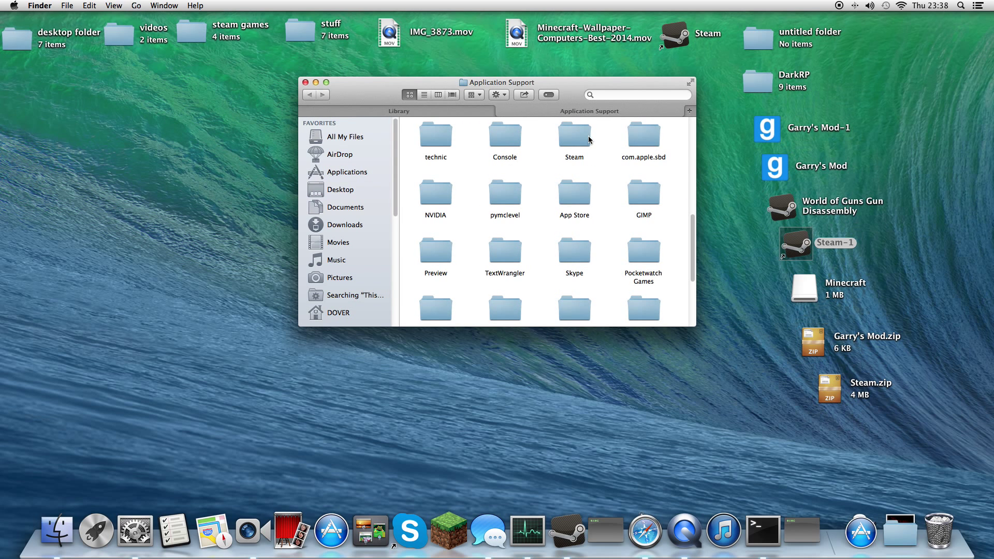
right_click(576, 137)
left_click(590, 143)
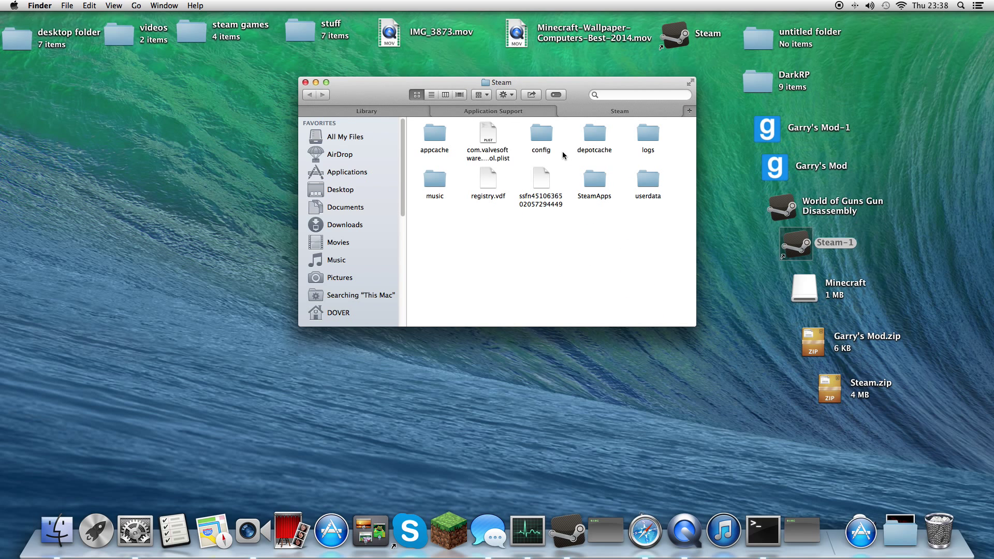
right_click(595, 184)
left_click(603, 188)
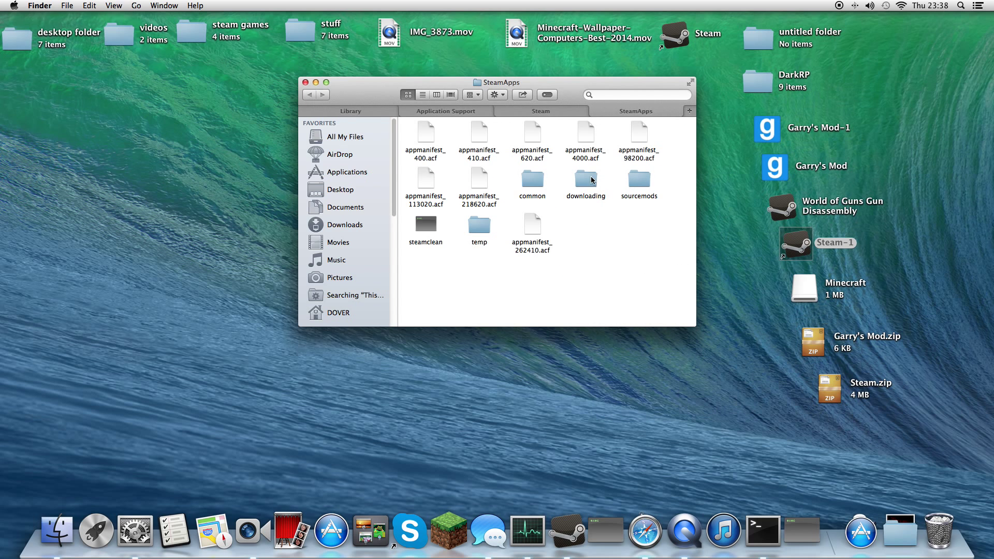
Continue through common, GarrysMod and garrysmod in new tabs to reach gamemodes.
right_click(539, 182)
left_click(553, 187)
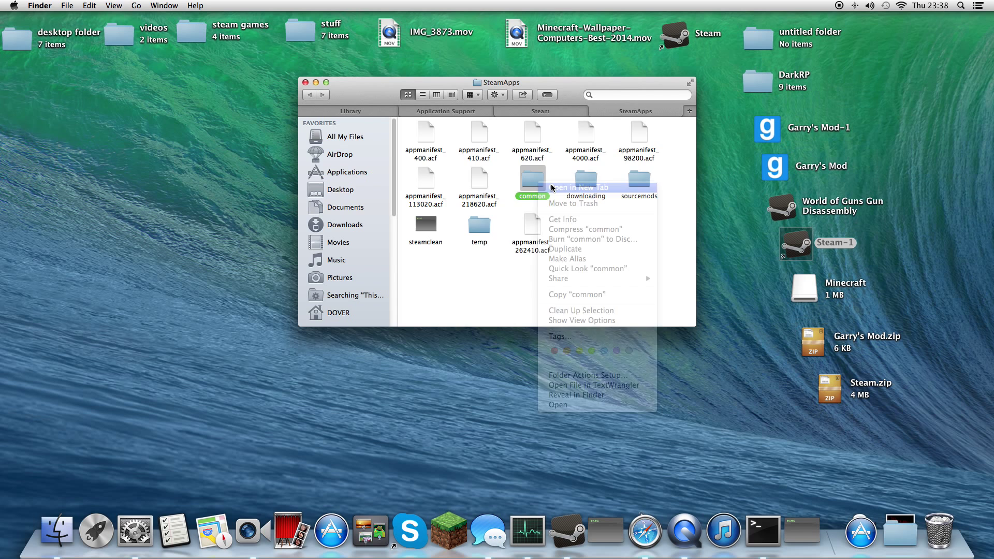
right_click(489, 138)
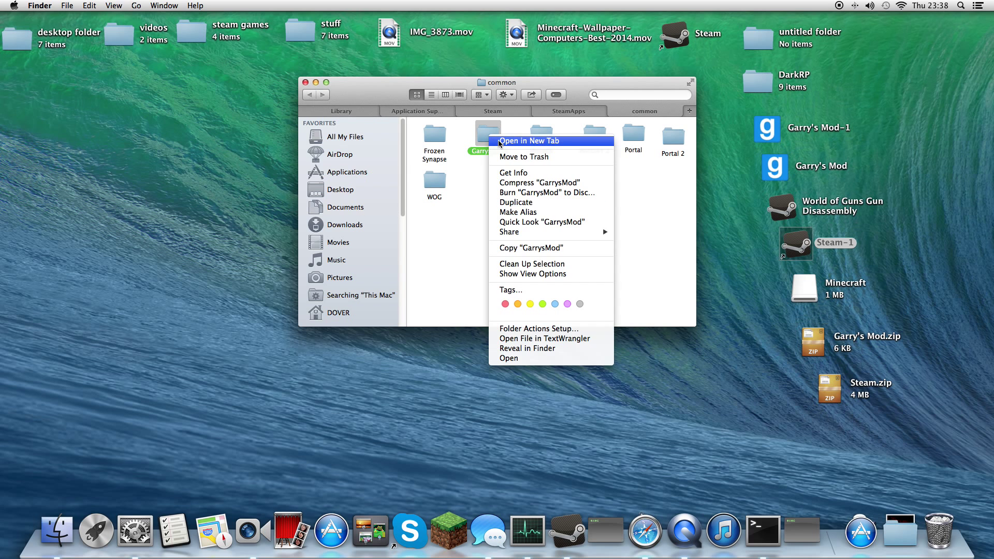
left_click(499, 142)
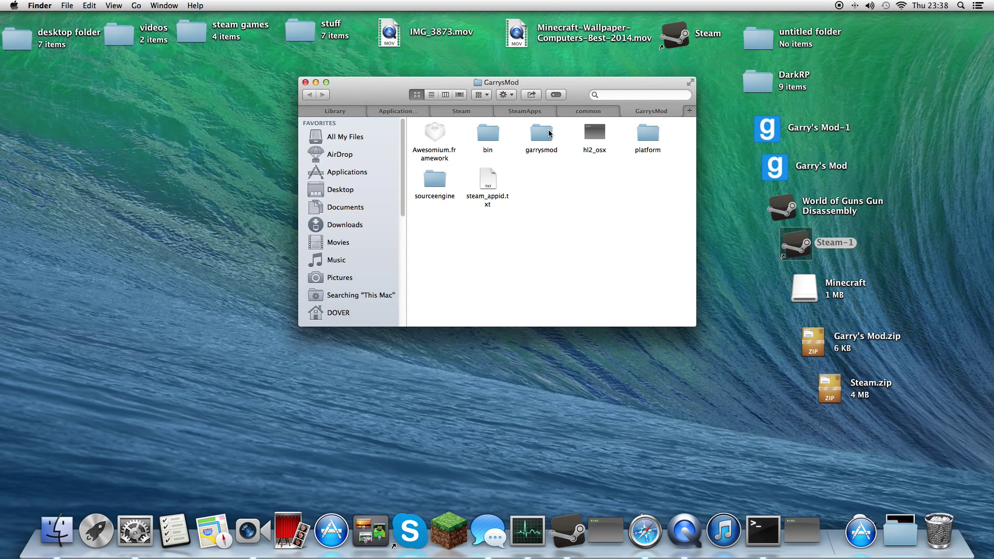
right_click(549, 134)
left_click(555, 139)
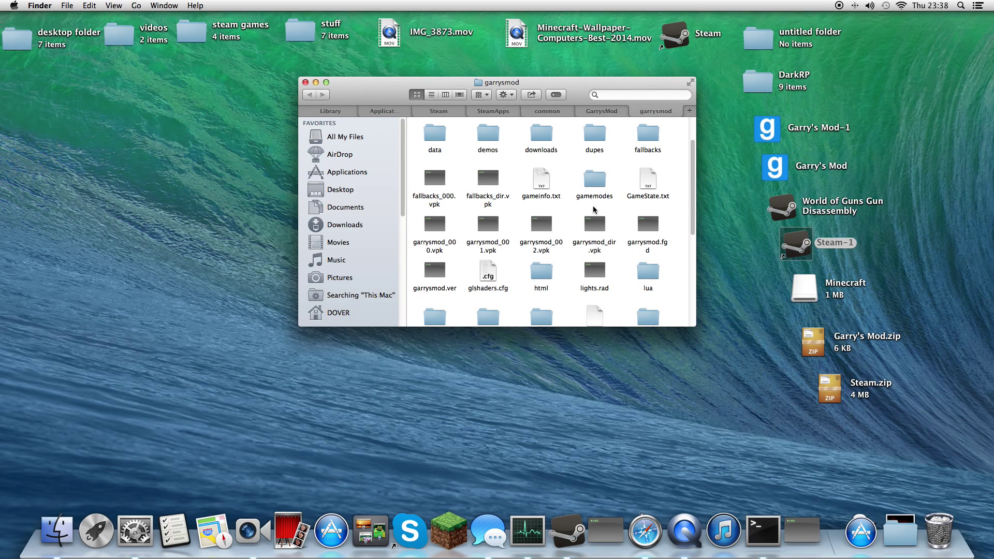
right_click(595, 186)
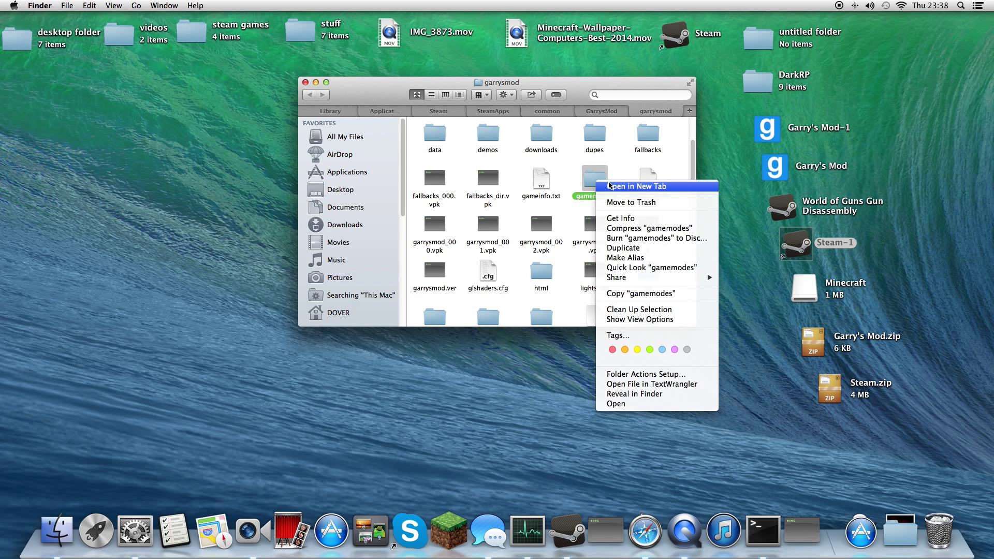
left_click(610, 185)
Drag the desktop DarkRP folder over the gamemodes window and back onto the desktop.
mouse_move(761, 87)
left_mouse_down()
mouse_move(710, 414)
mouse_move(743, 385)
left_mouse_up()
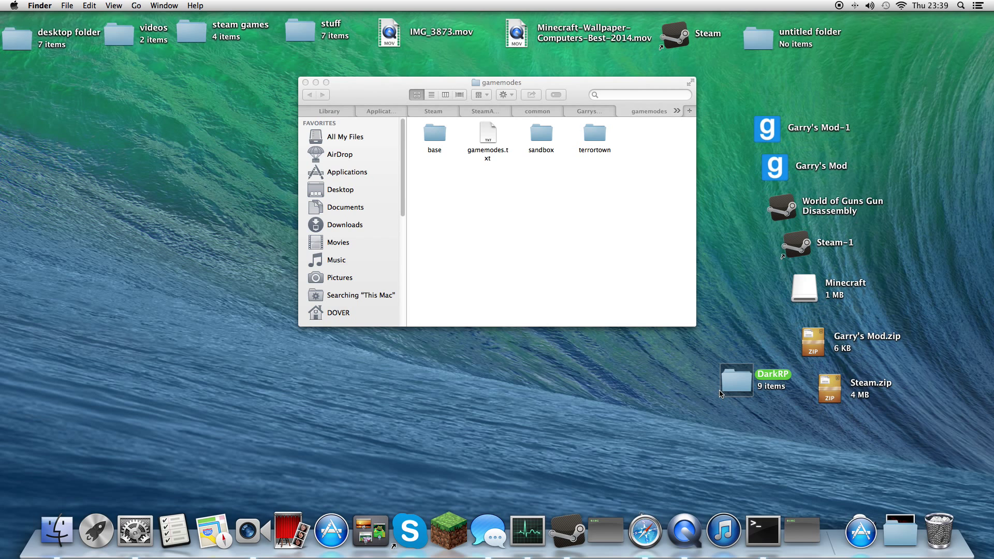
left_click_drag(725, 393, 642, 141)
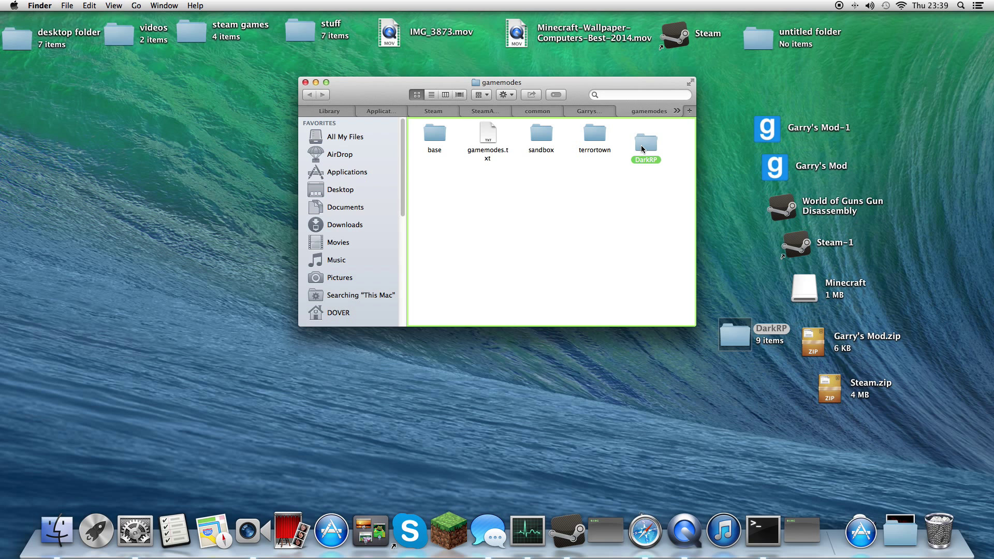
left_click_drag(643, 142, 739, 209)
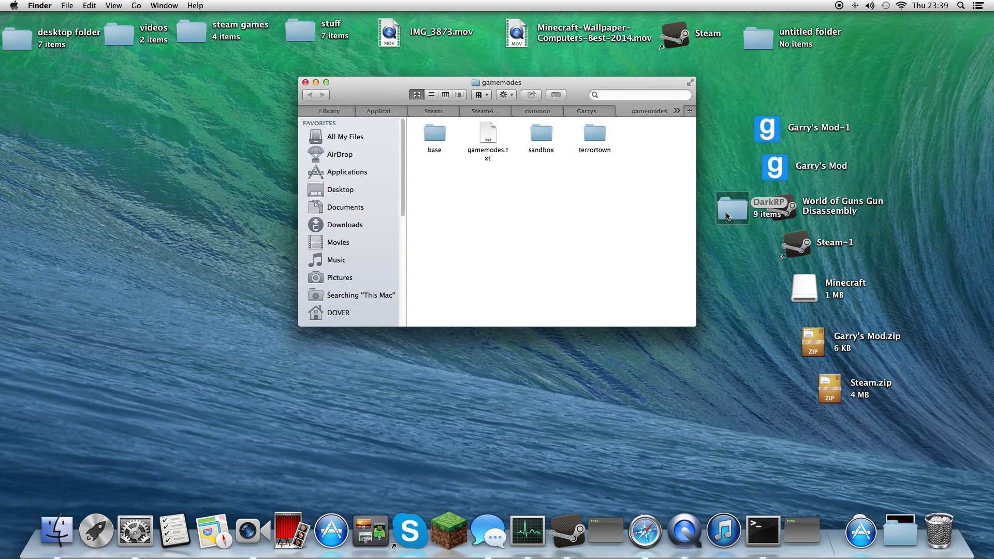
Inspect DarkRP's contents in a window, move the folder down the desktop, and reopen it.
right_click(742, 216)
left_click(744, 217)
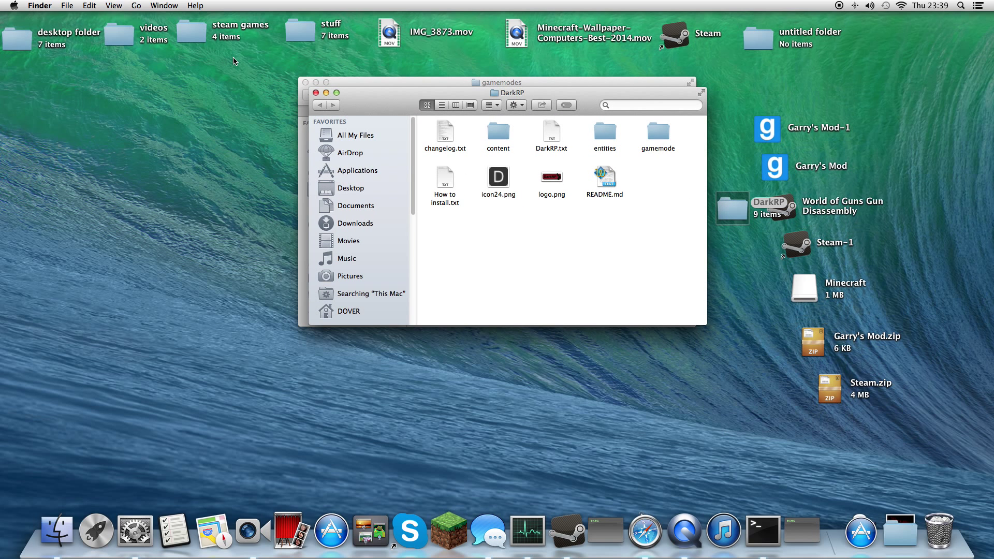
left_click(316, 92)
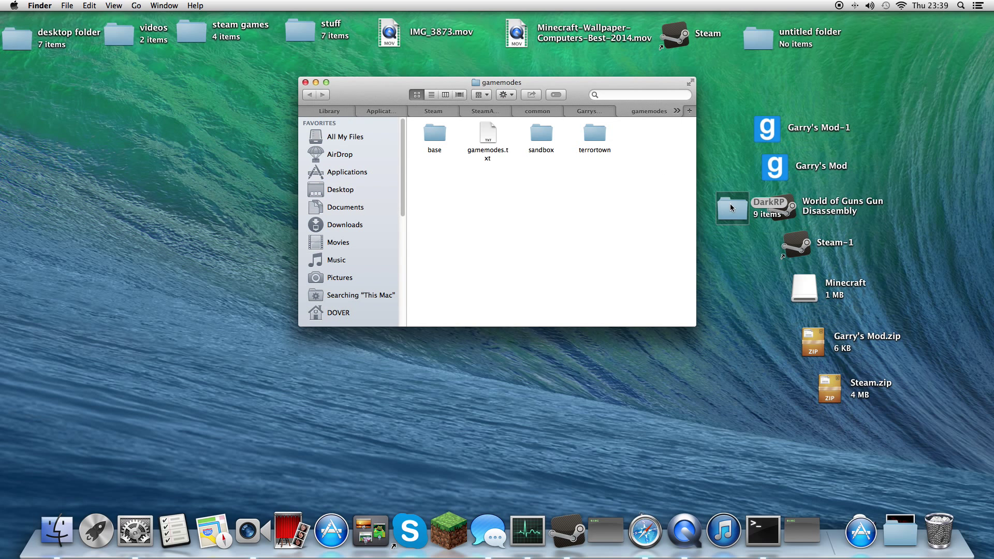
mouse_move(730, 203)
left_mouse_down()
mouse_move(718, 203)
mouse_move(745, 349)
left_mouse_up()
right_click(744, 348)
left_click(747, 250)
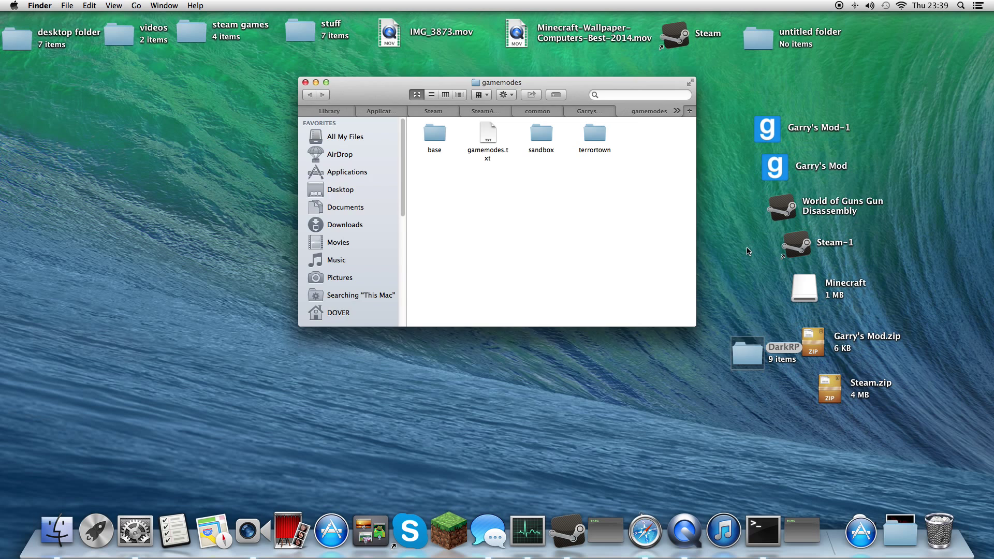
key("super+o")
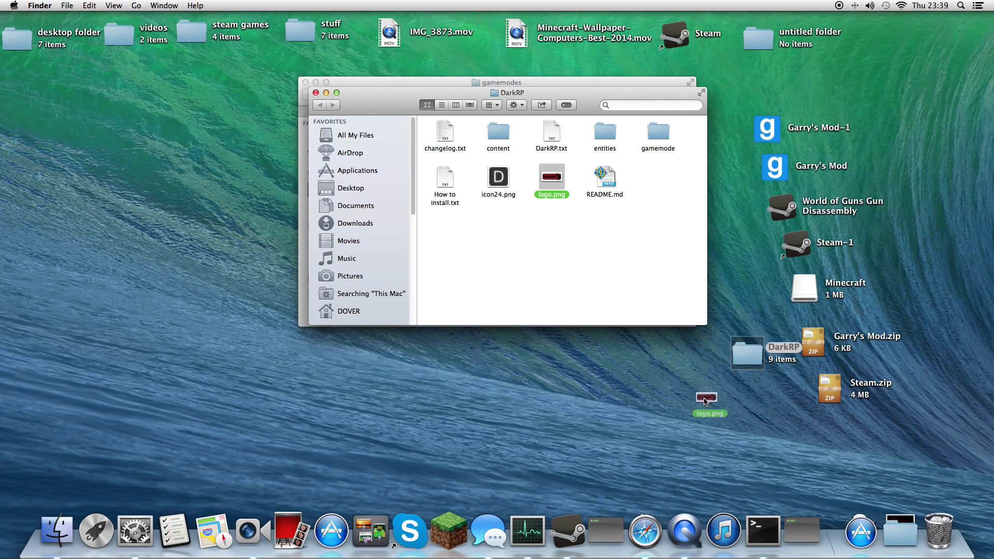
Move logo.png out of DarkRP and back, and preview the Gmod Stargate background in Downloads.
left_click_drag(551, 177, 699, 398)
left_click(899, 533)
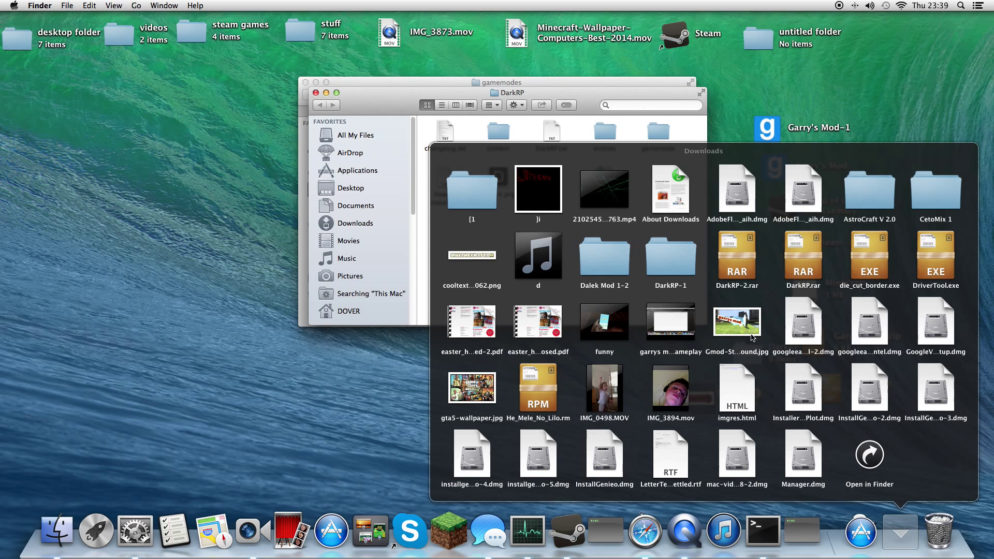
left_click(376, 214)
left_click_drag(699, 399, 544, 180)
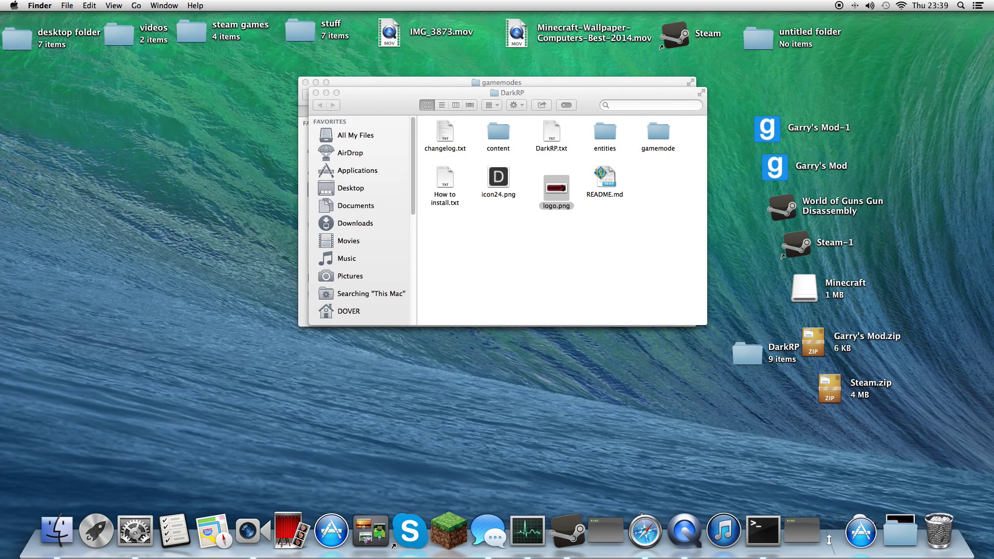
left_click(900, 533)
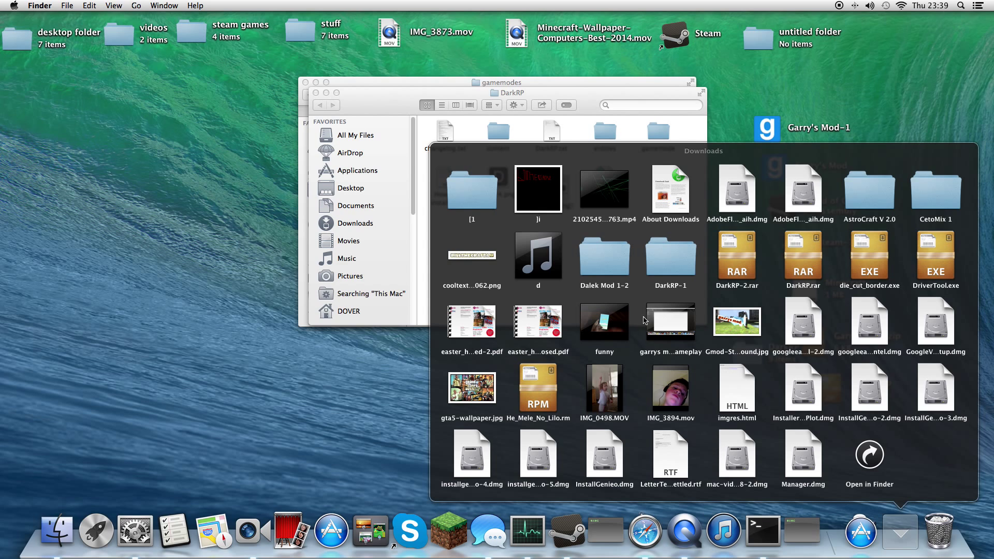
left_click(741, 315)
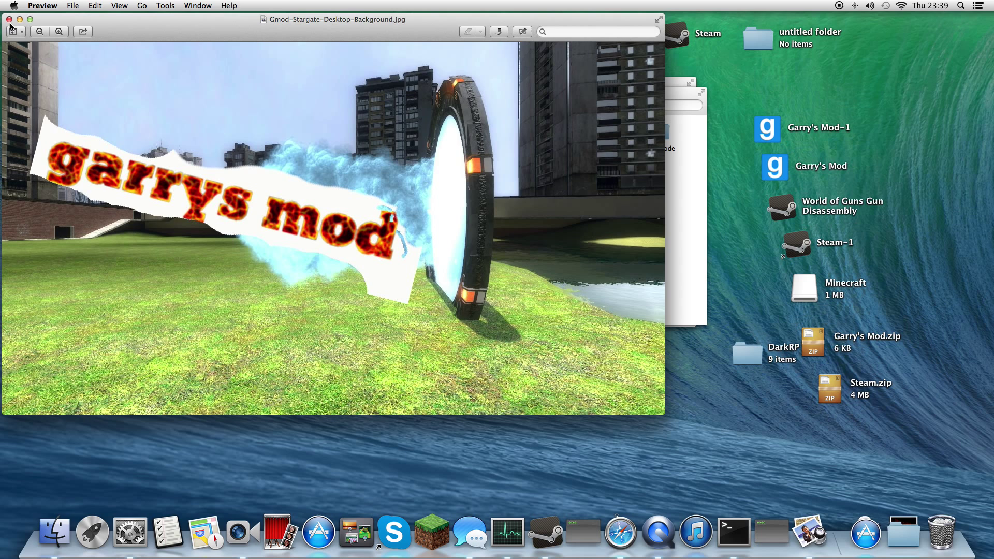
left_click(11, 19)
left_click(903, 533)
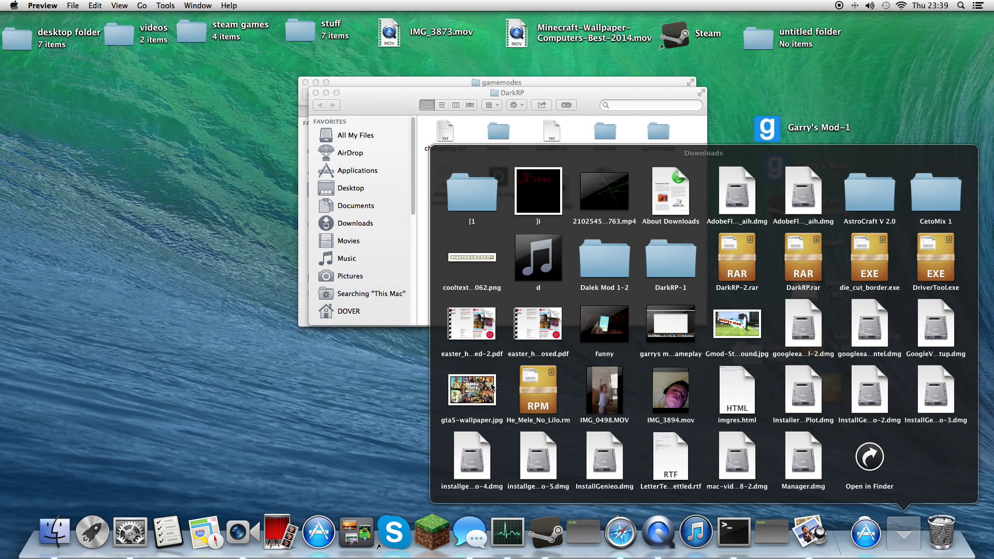
Bring gta5-wallpaper.jpg to the desktop and rename it logo.png, accepting the .png extension.
left_click_drag(471, 390, 574, 366)
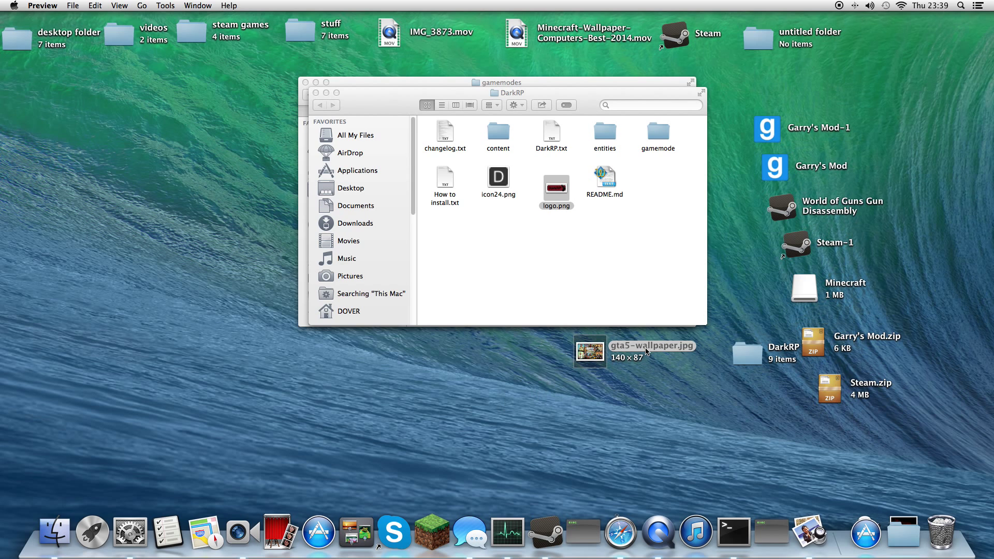
left_click(646, 351)
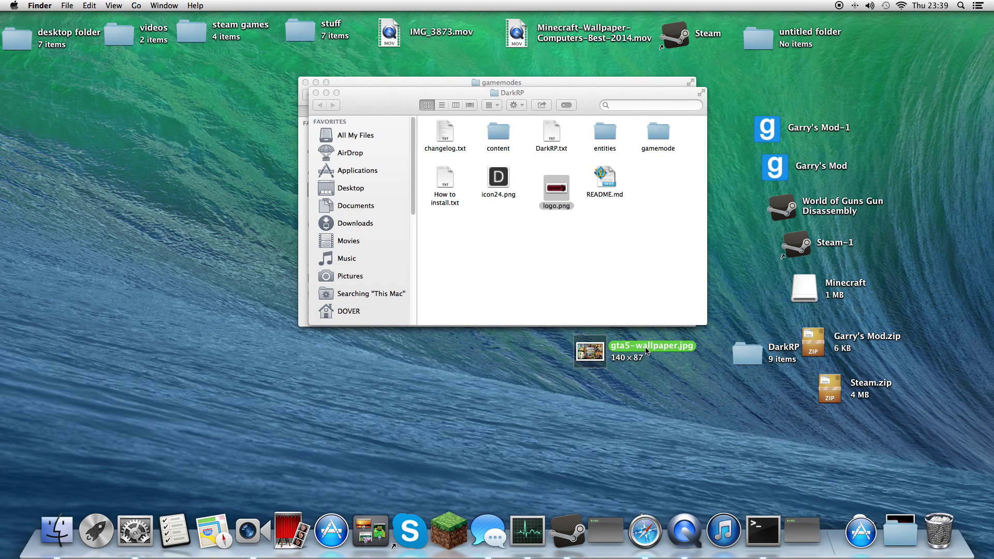
left_click(646, 348)
key("BackSpace")
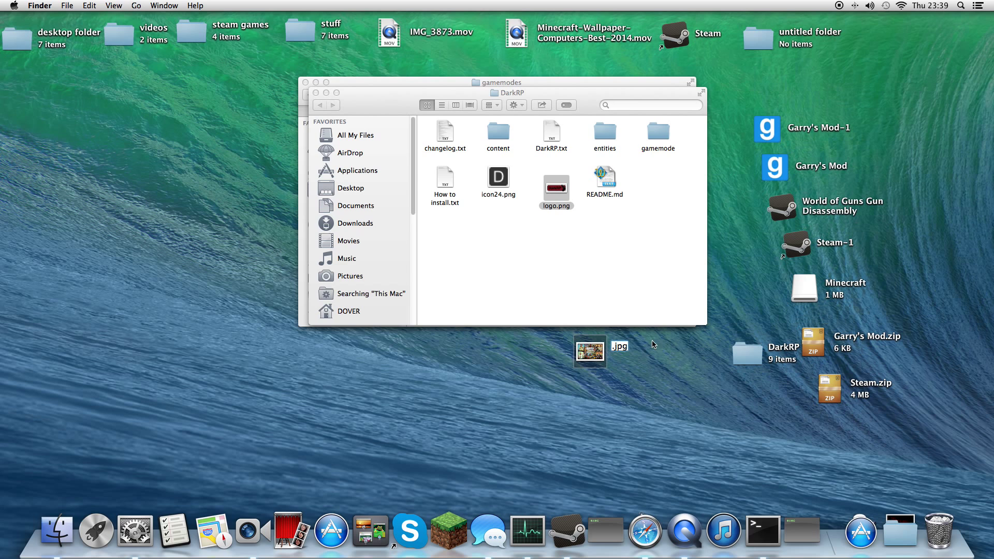
key("super+a")
key("BackSpace")
type("g")
key("Return")
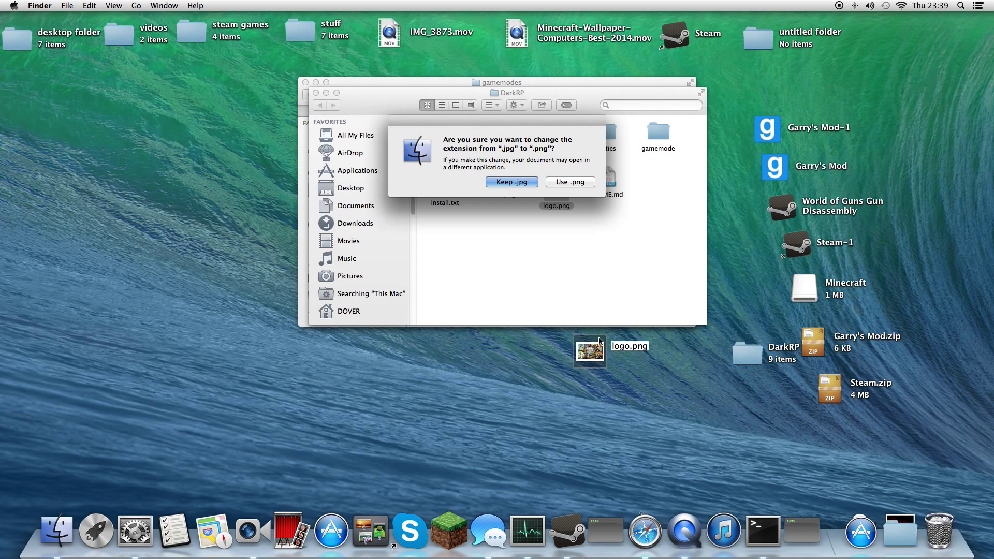
left_click(575, 186)
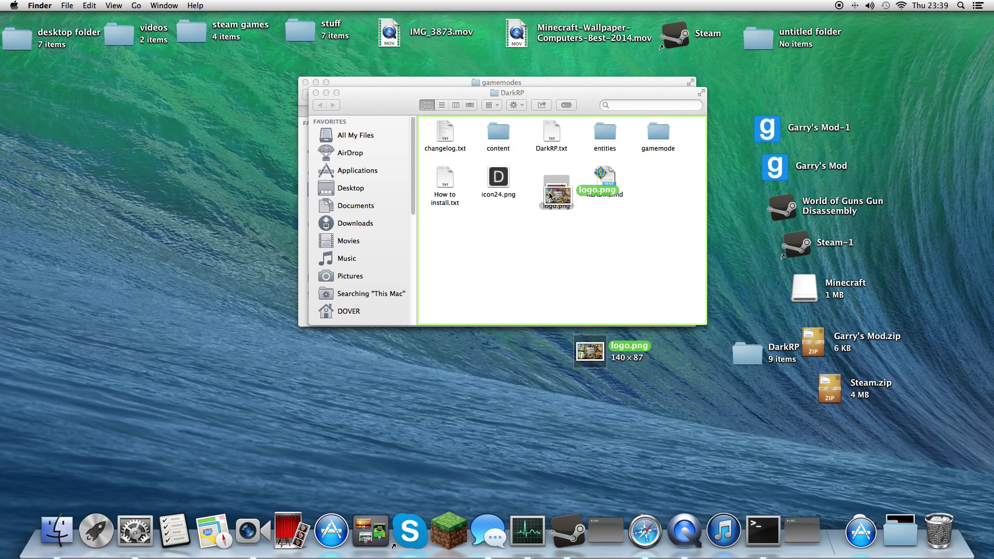
Move the new logo.png into DarkRP, replacing the old logo.png.
left_click_drag(583, 343, 567, 183)
left_click(571, 173)
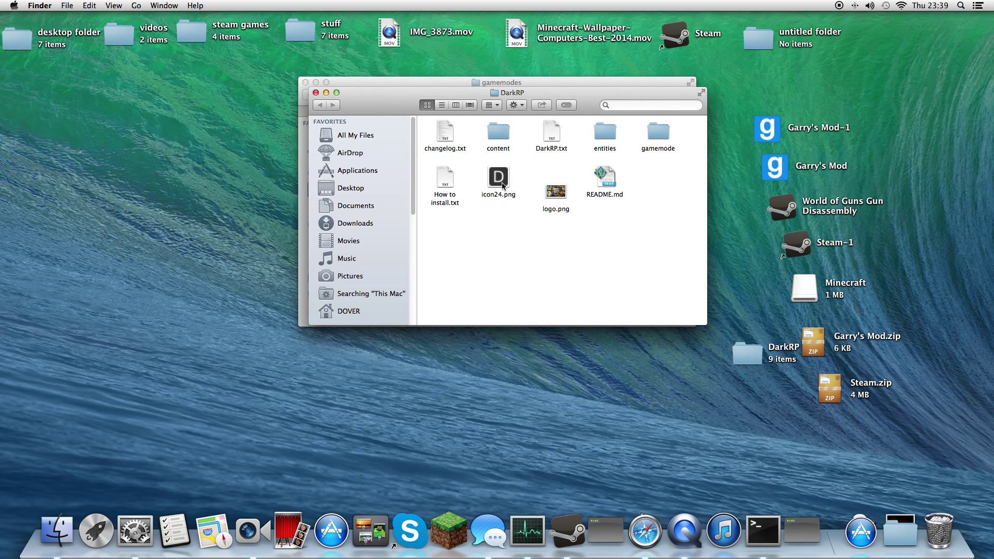
left_click_drag(501, 182, 494, 194)
Rename the Stargate image to icon24.png and use it to replace DarkRP's icon24.png.
left_click(900, 531)
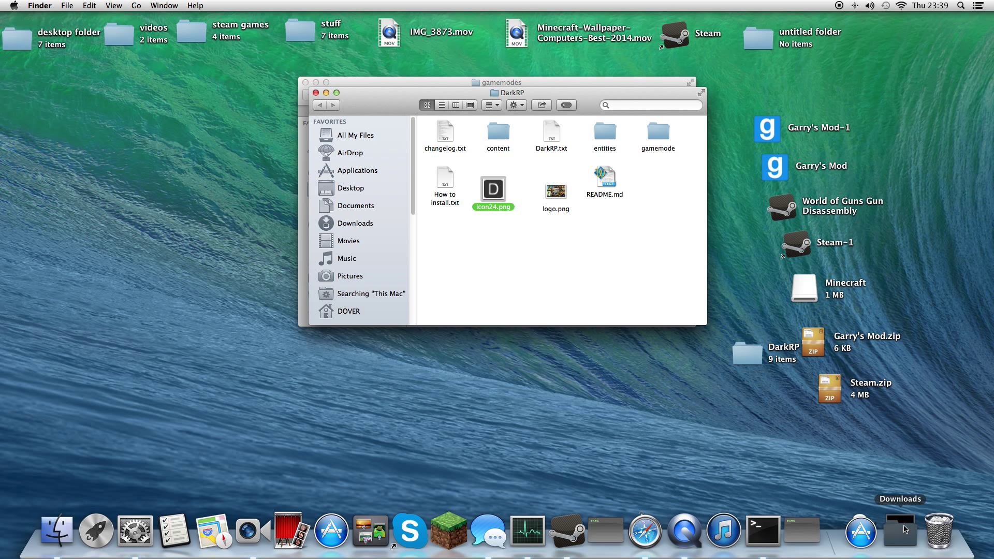
left_click_drag(740, 336, 615, 398)
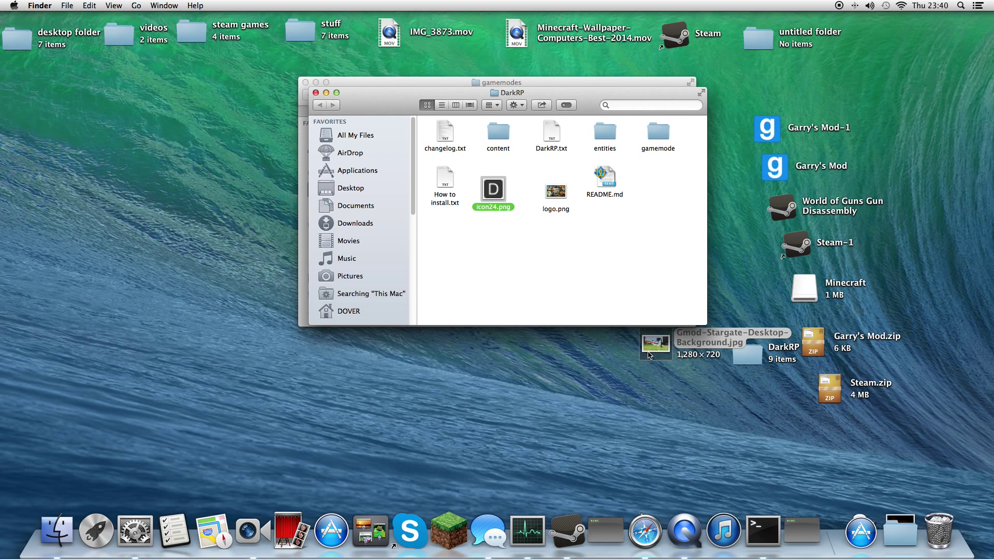
left_click_drag(649, 355, 559, 415)
left_click(625, 405)
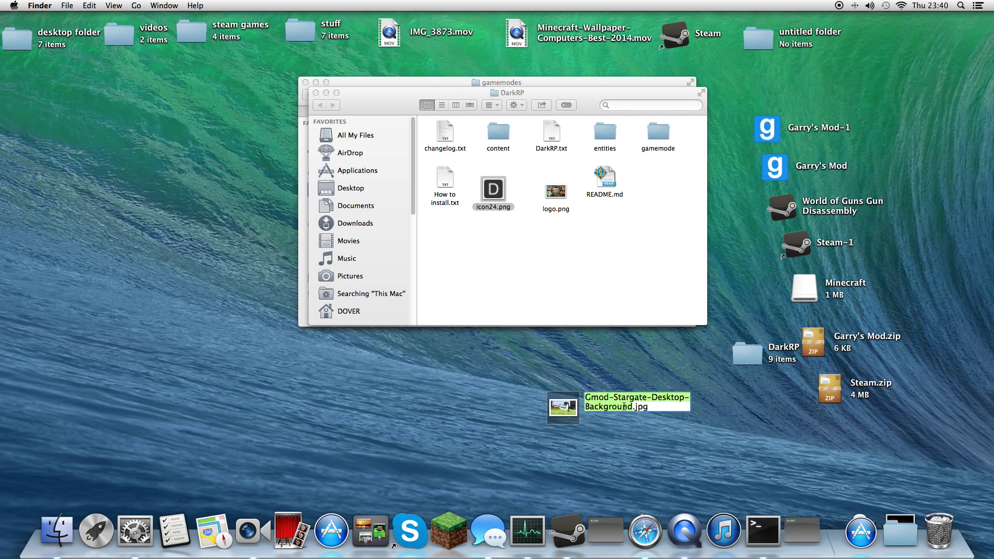
key("BackSpace")
key("BackSpace")
key("BackSpace")
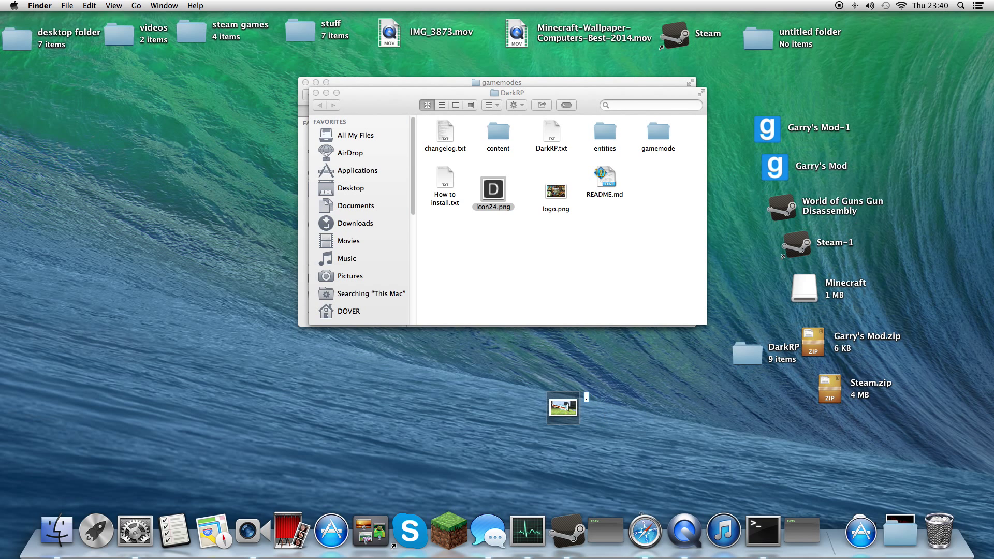
key("BackSpace")
type("4")
key("Return")
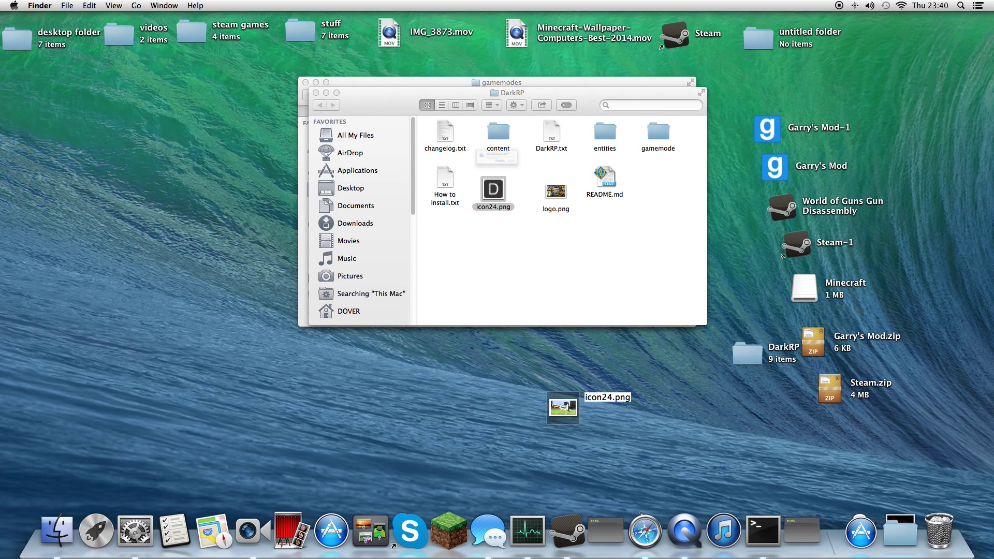
left_click(580, 184)
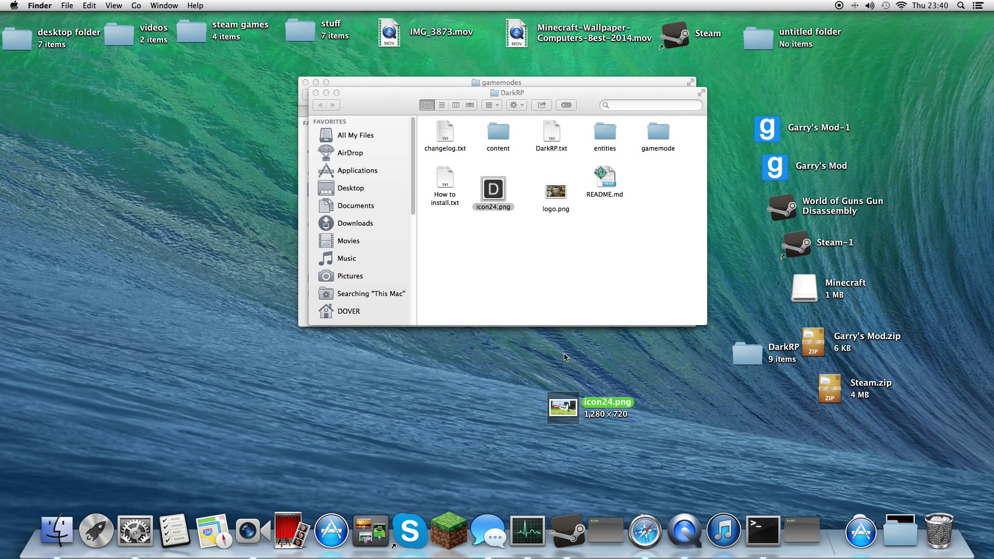
left_click_drag(554, 420, 543, 181)
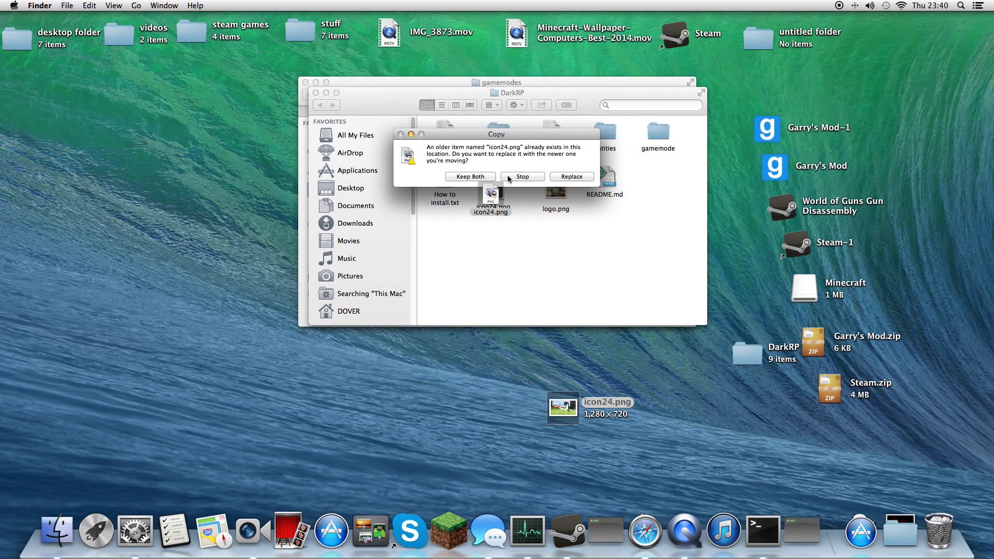
left_click(565, 178)
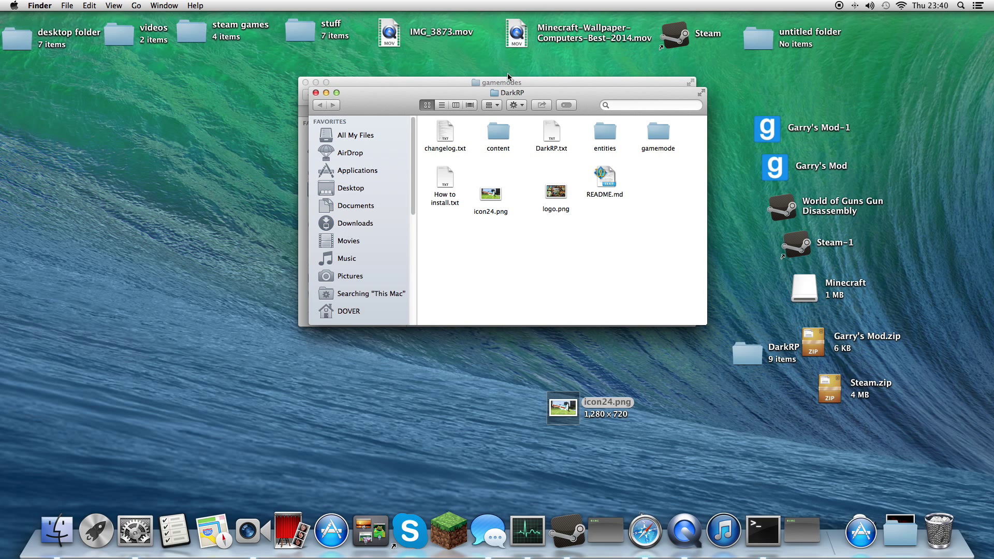
Close DarkRP, move the DarkRP folder into gamemodes, and close the Finder windows.
left_click(316, 92)
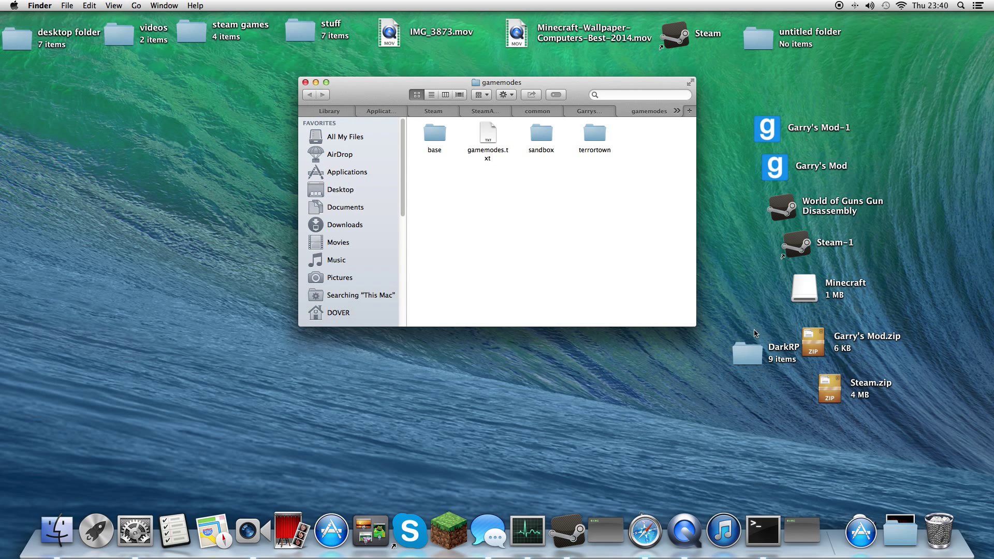
left_click_drag(747, 354, 673, 224)
left_click_drag(643, 130, 641, 130)
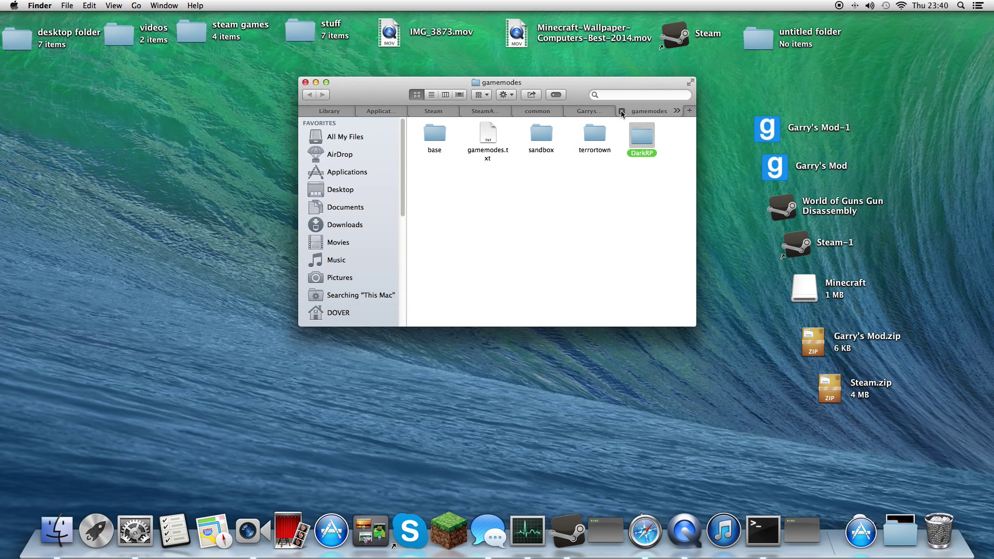
left_click(620, 111)
left_click(305, 83)
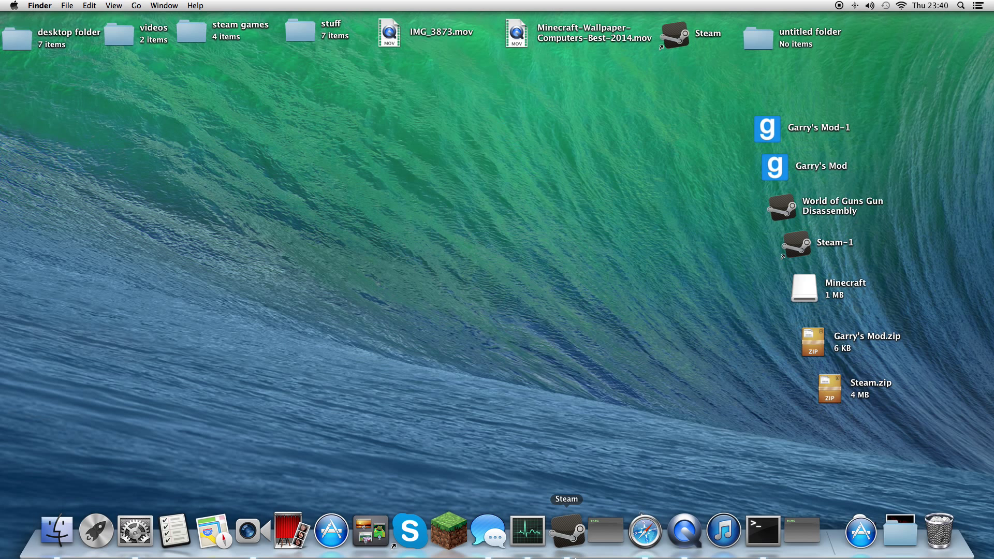
Open Steam's library, select Garry's Mod from the game list and press Play.
left_click(566, 530)
left_click(46, 108)
left_click(73, 117)
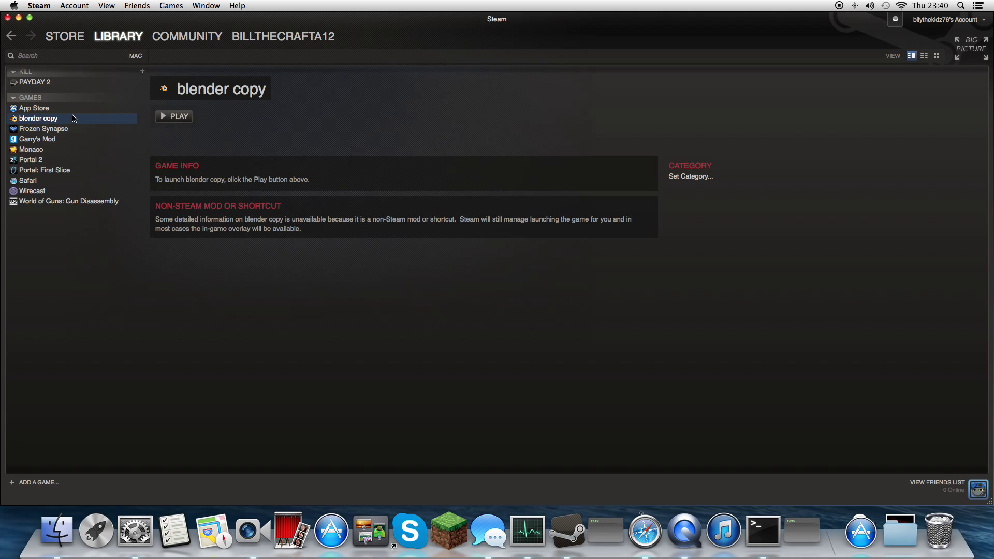
left_click(73, 139)
left_click(175, 116)
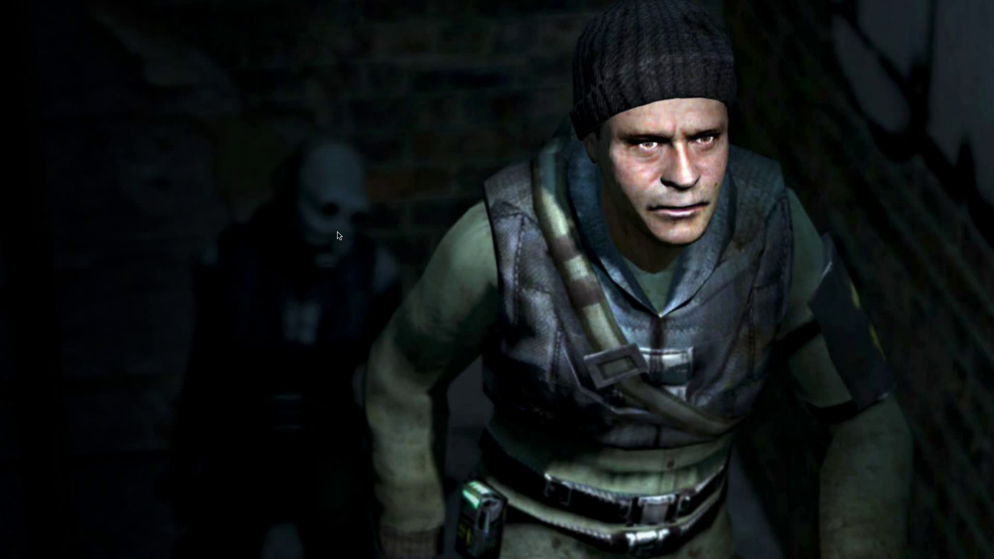
Switch the Garry's Mod gamemode to DarkRP from the main menu's gamemode list.
left_click(966, 541)
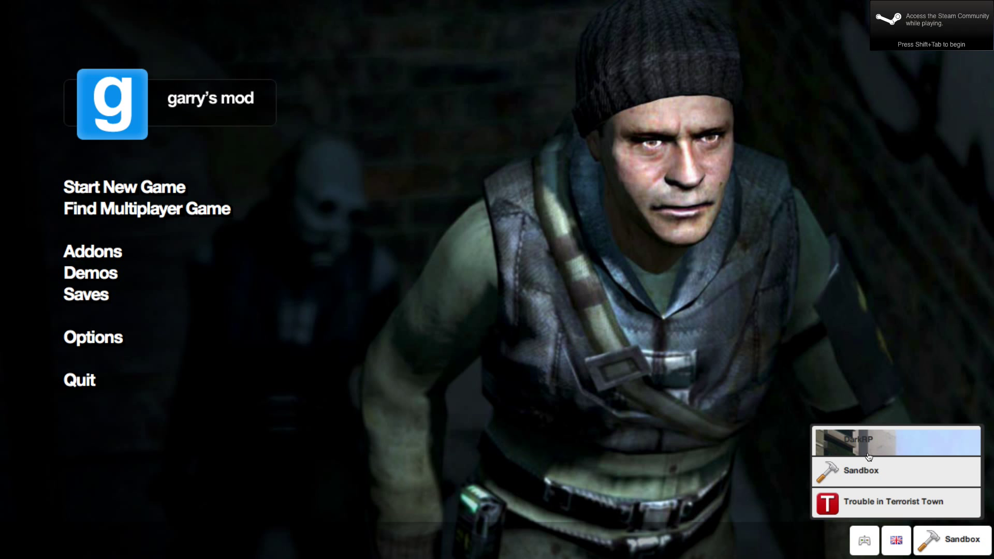
left_click(840, 448)
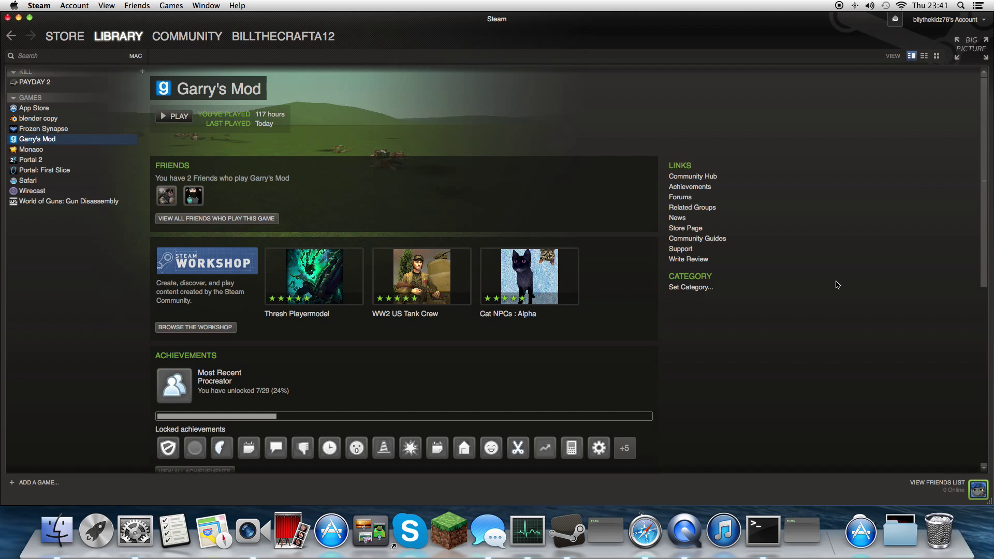
Close the Steam Garry's Mod library window to reveal the desktop.
left_click(9, 17)
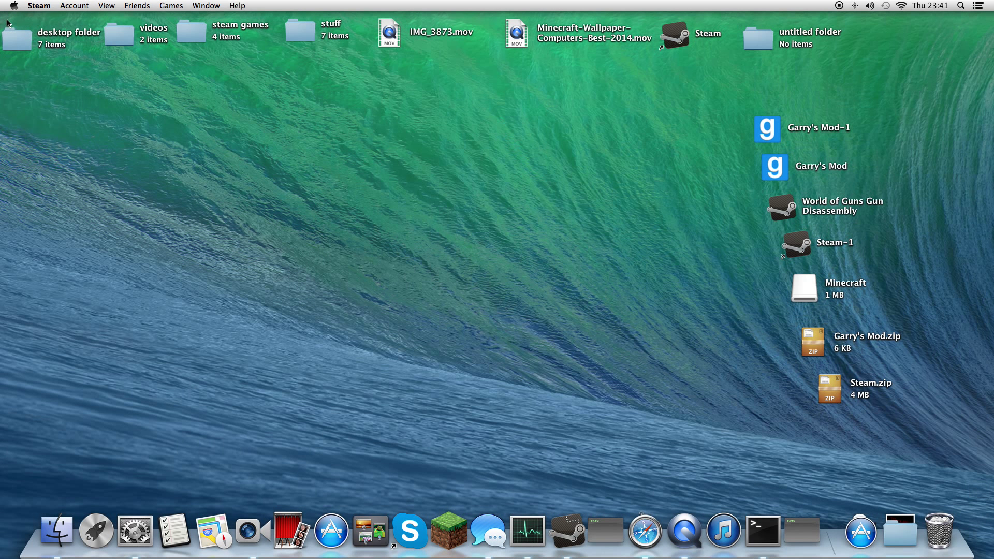